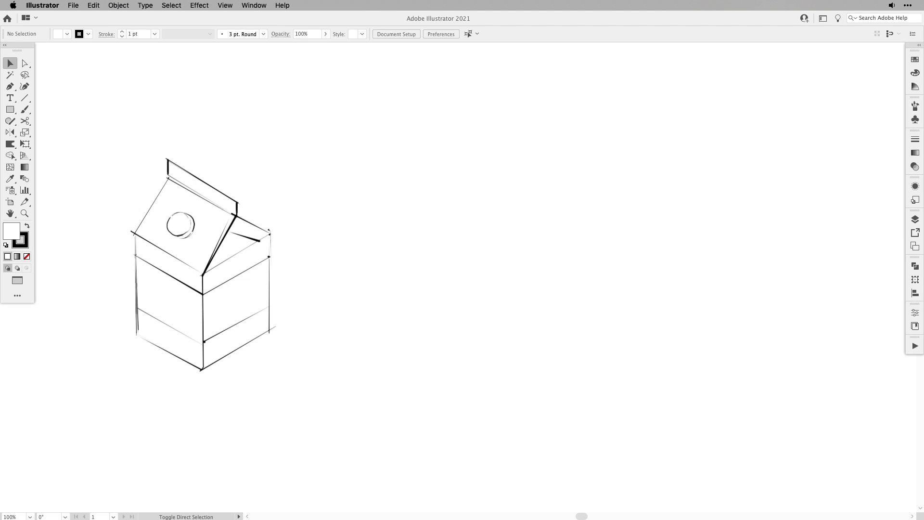
- Create a new document from the iso-grid-doc.ait template in the Isometric Guides folder
{"action": "scroll", "coordinate": [220, 264], "scroll_direction": "left", "scroll_amount": 2}
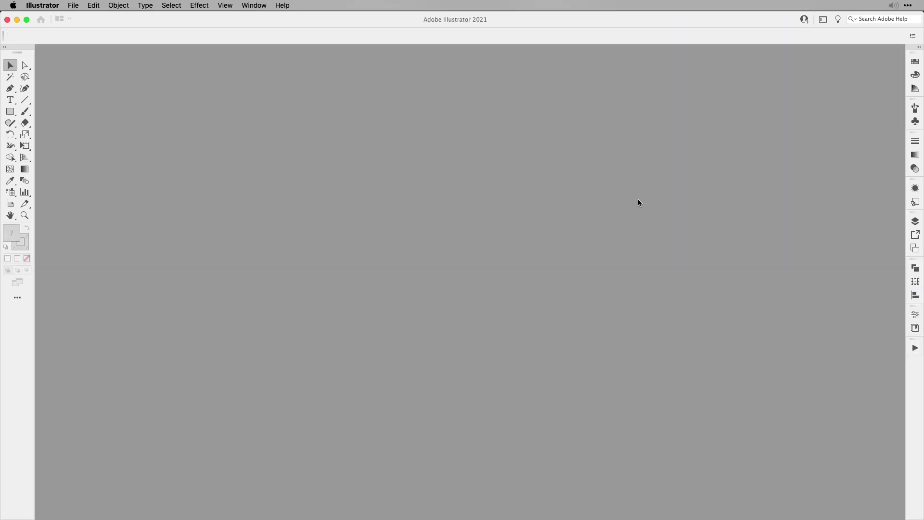
{"action": "left_click", "coordinate": [73, 5]}
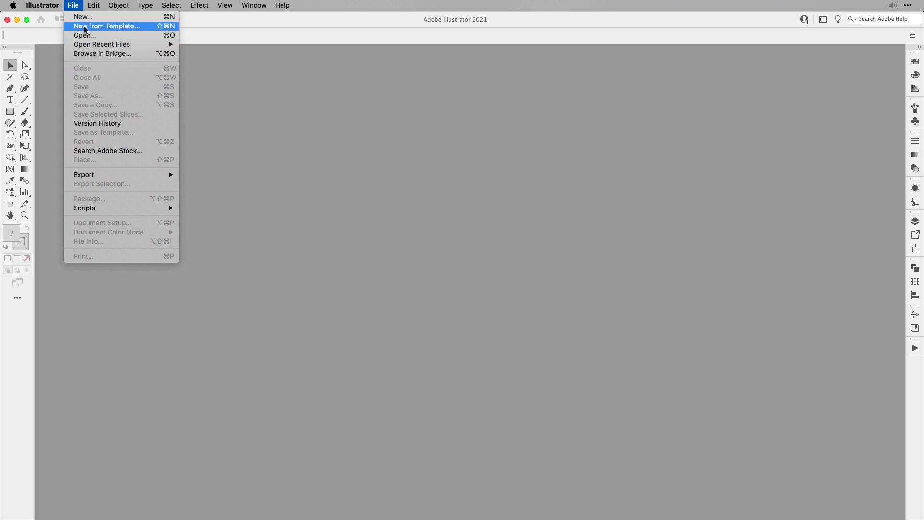
{"action": "left_click", "coordinate": [117, 30]}
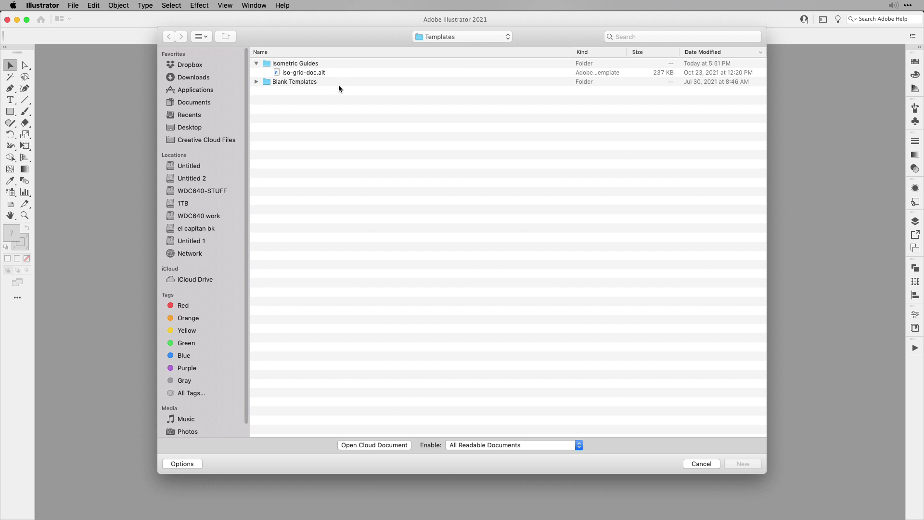
{"action": "key", "text": "super+plus"}
{"action": "key", "text": "super+plus"}
{"action": "key", "text": "super+plus"}
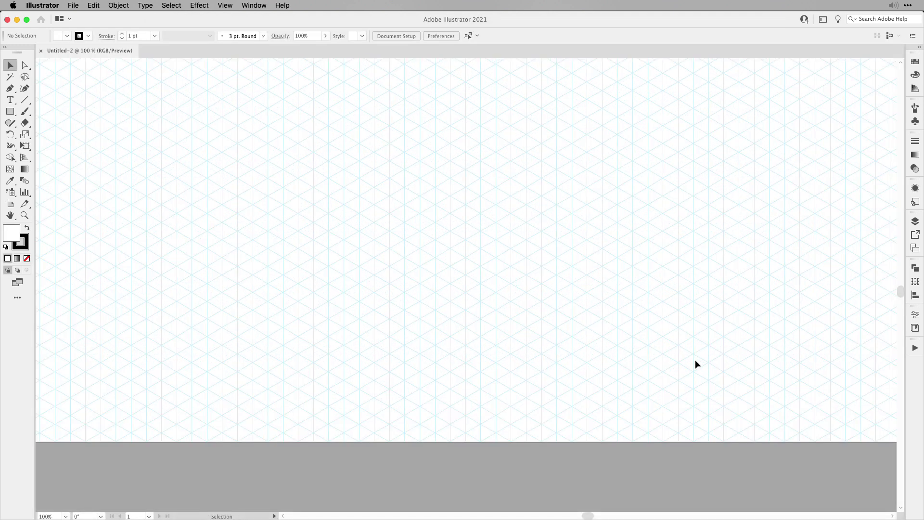
{"action": "scroll", "coordinate": [558, 240], "scroll_direction": "up", "scroll_amount": 3}
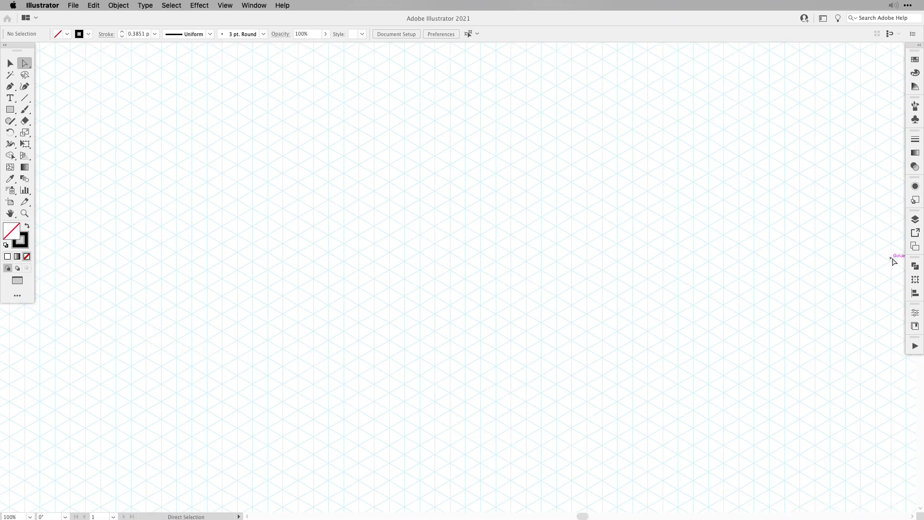
- Turn the sketch layer into a template layer with its images dimmed to 20%
{"action": "left_click", "coordinate": [914, 219]}
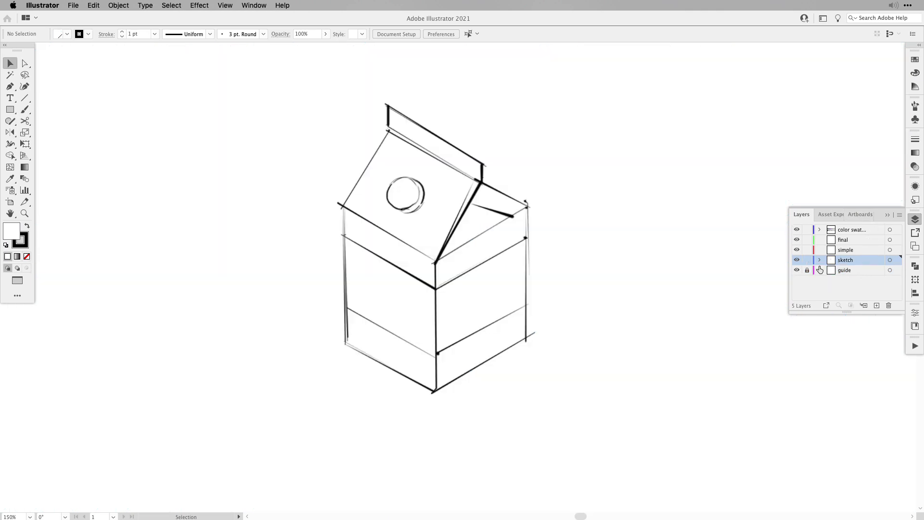
{"action": "double_click", "coordinate": [865, 263]}
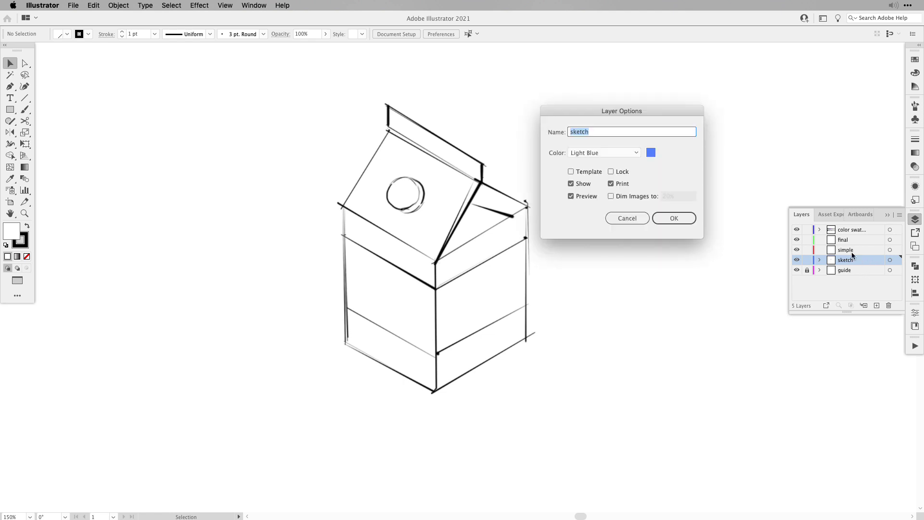
{"action": "left_click", "coordinate": [571, 171]}
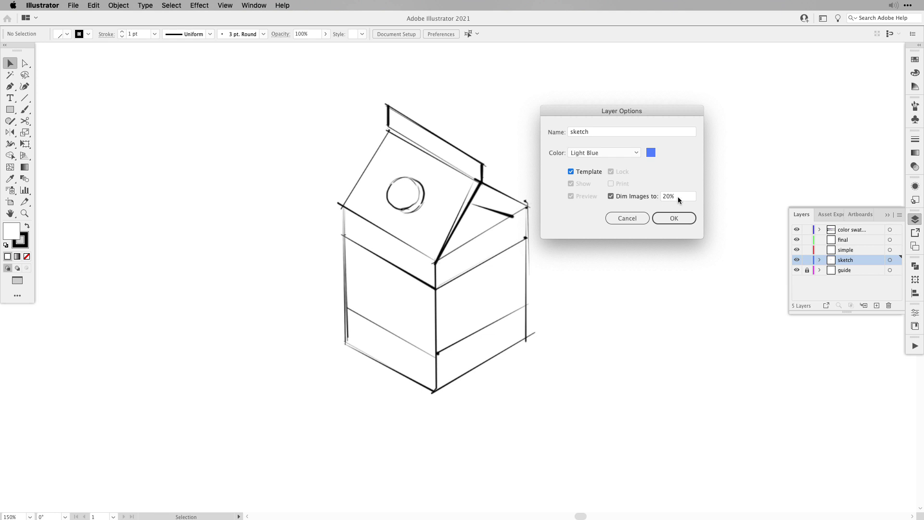
{"action": "left_click", "coordinate": [671, 217]}
{"action": "left_click", "coordinate": [669, 219]}
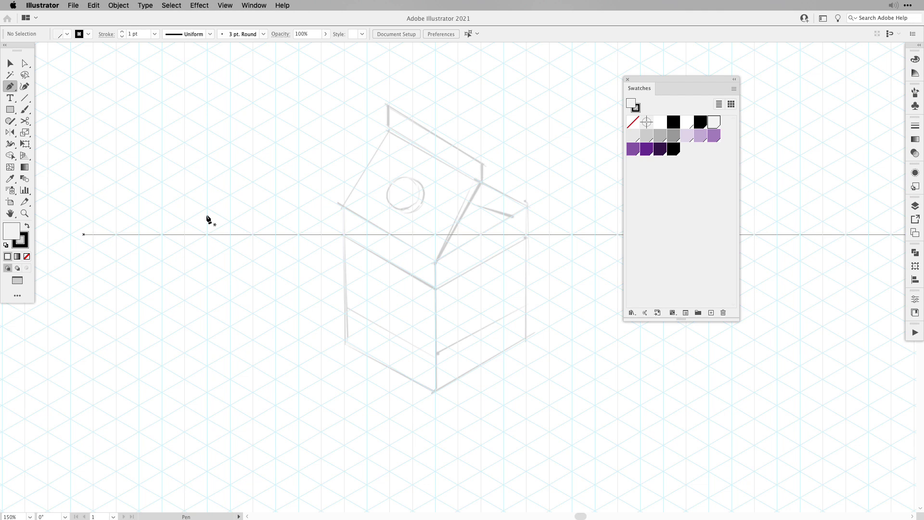
- Trace the carton's left front face as a closed four-point Pen path with the lightest grey fill, snapped to the isometric grid
{"action": "left_click", "coordinate": [344, 208]}
{"action": "left_click", "coordinate": [344, 342]}
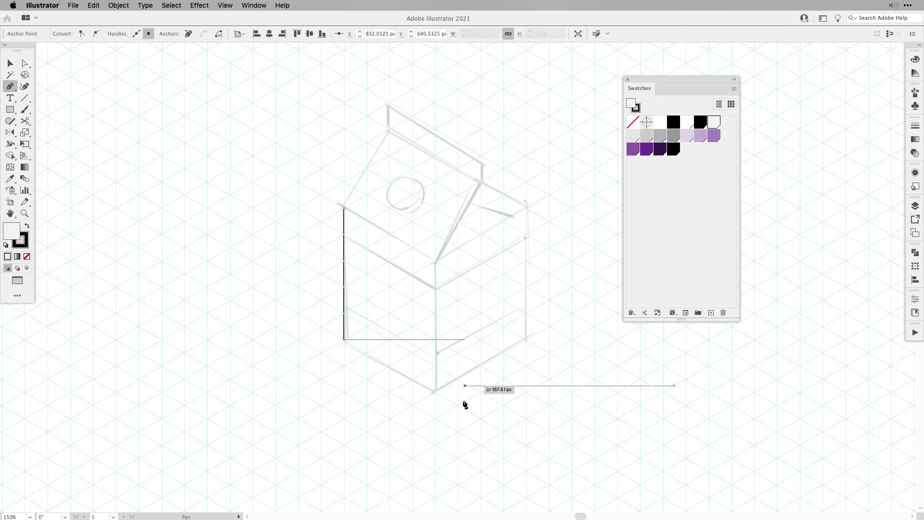
{"action": "left_click", "coordinate": [435, 390]}
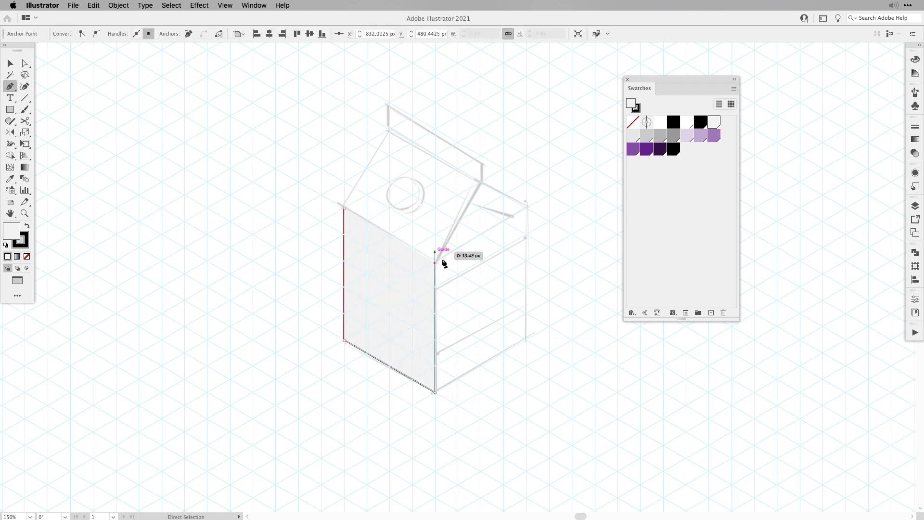
{"action": "left_click", "coordinate": [435, 261]}
{"action": "left_click", "coordinate": [344, 208]}
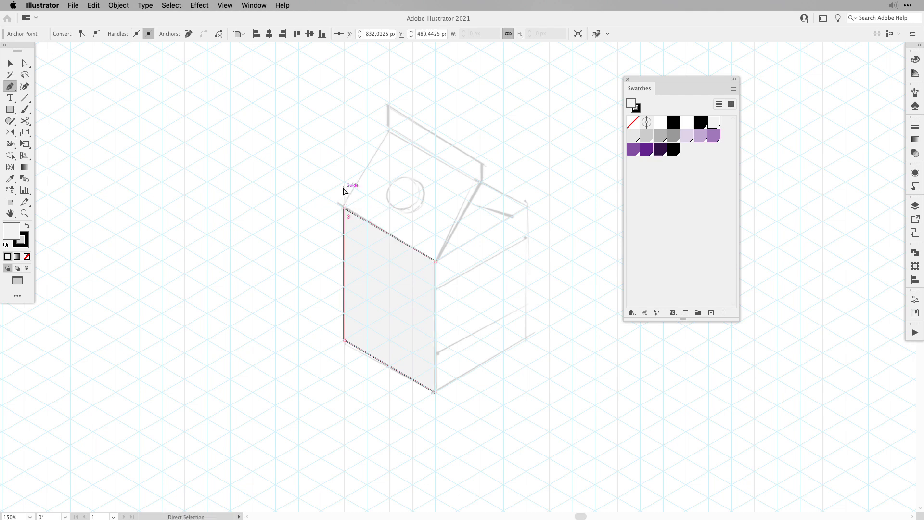
{"action": "left_click", "coordinate": [346, 189], "text": "super"}
- Draw the carton's right side face as a closed four-point path filled with light grey, sharing the front vertical edge
{"action": "left_click", "coordinate": [646, 135]}
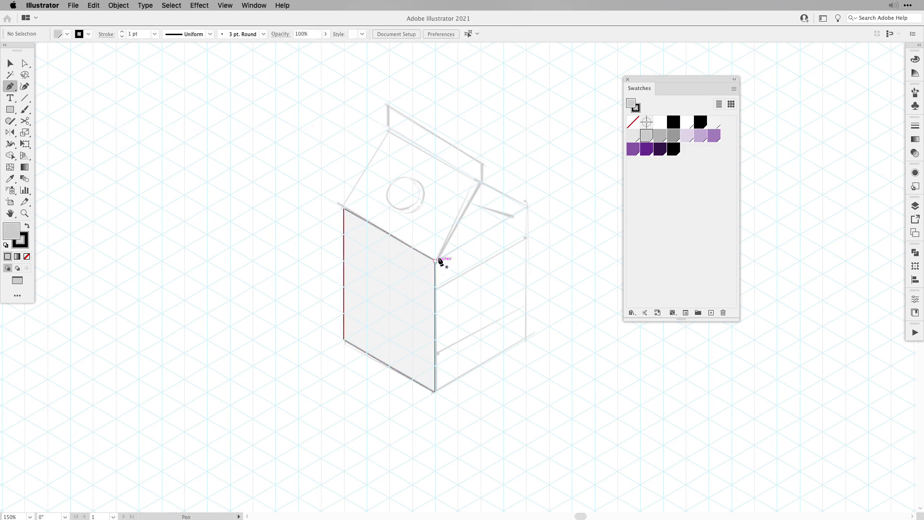
{"action": "left_click", "coordinate": [436, 261]}
{"action": "left_click", "coordinate": [526, 208]}
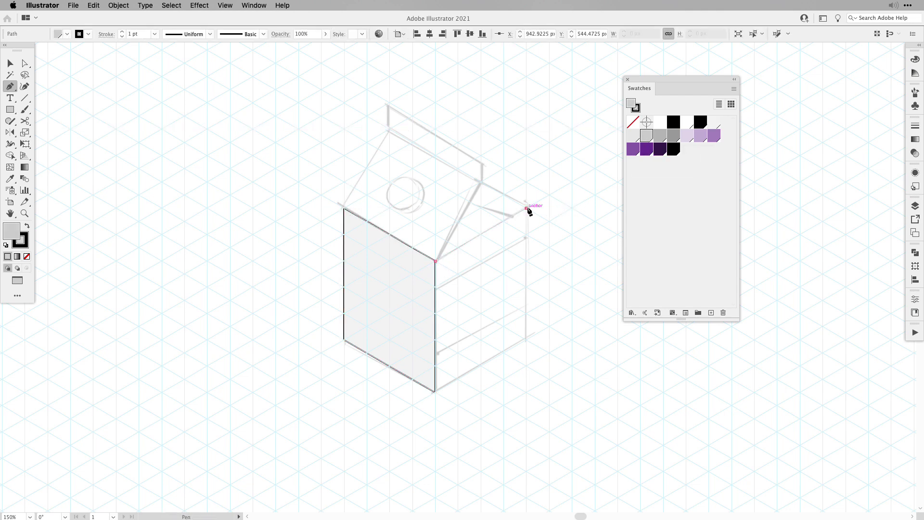
{"action": "left_click", "coordinate": [526, 339]}
{"action": "left_click", "coordinate": [435, 391]}
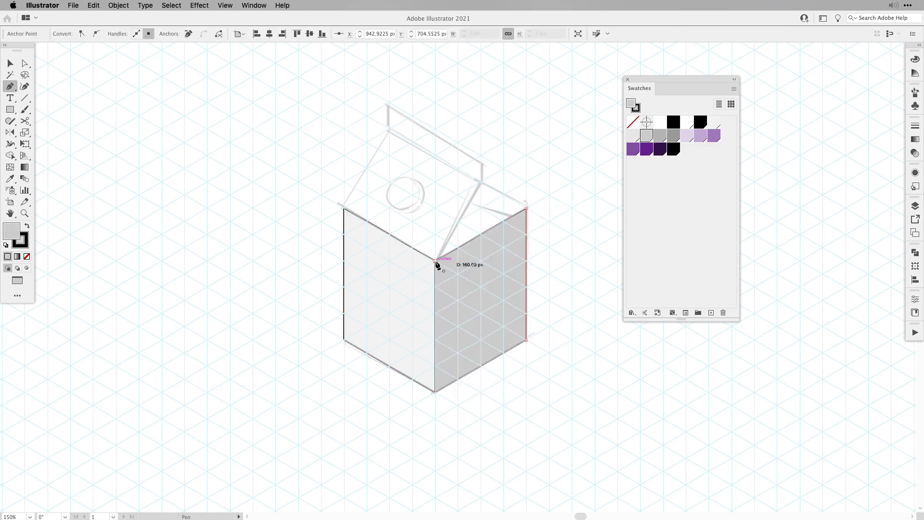
{"action": "left_click", "coordinate": [436, 261]}
{"action": "left_click", "coordinate": [557, 172], "text": "super"}
- Draw the triangular gable above the right side face as a closed path filled with medium grey
{"action": "left_click", "coordinate": [660, 135]}
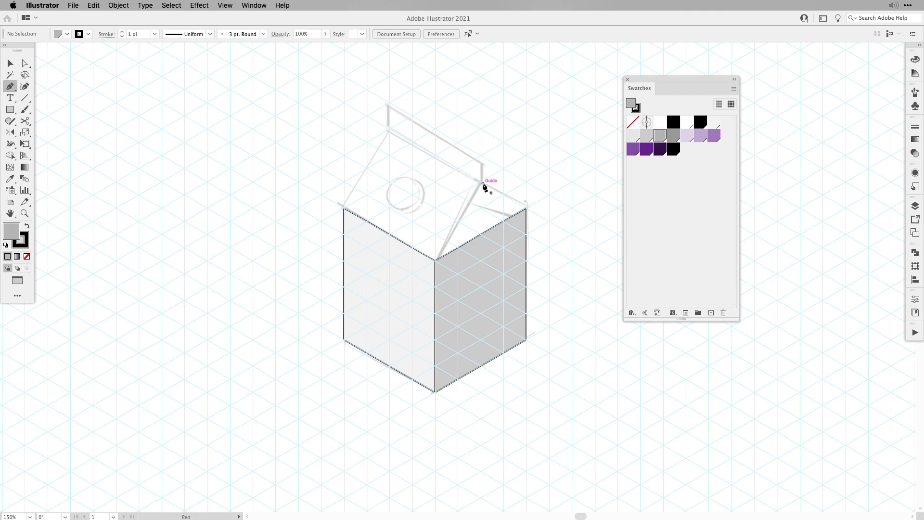
{"action": "left_click", "coordinate": [482, 182]}
{"action": "left_click", "coordinate": [526, 207]}
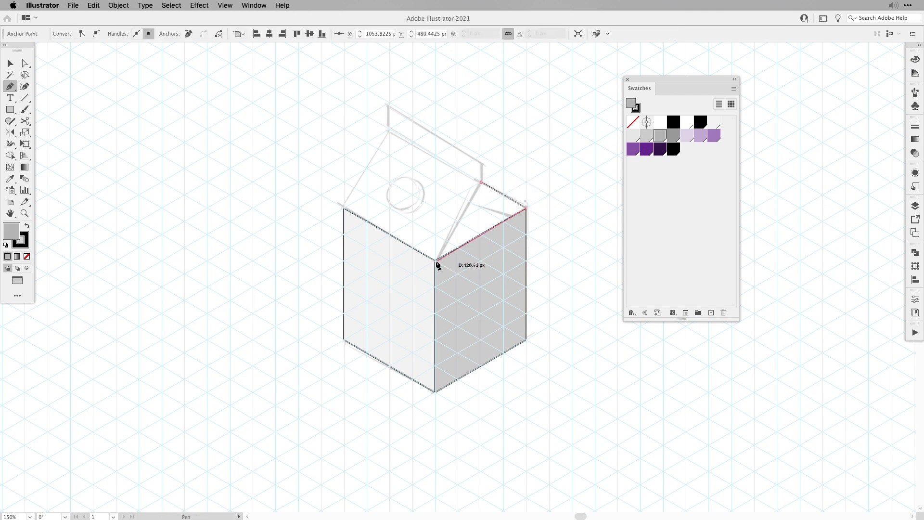
{"action": "left_click", "coordinate": [436, 260]}
{"action": "left_click", "coordinate": [481, 183]}
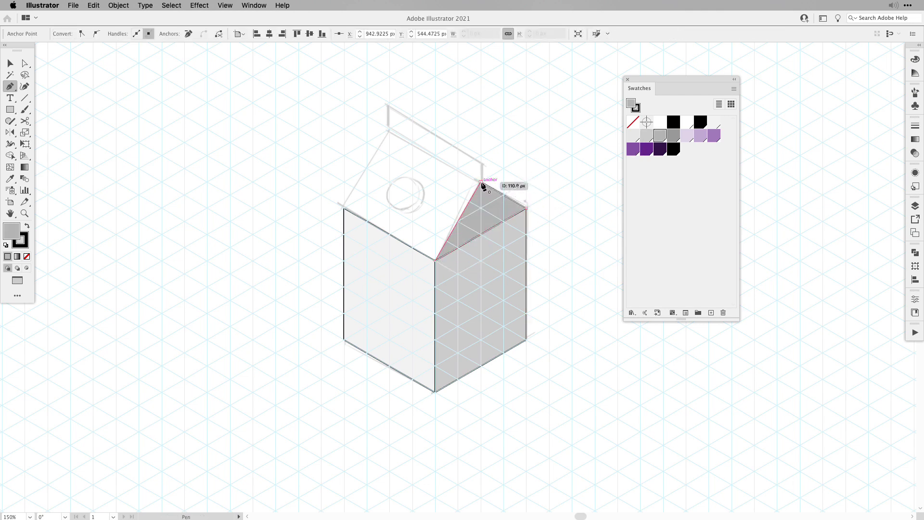
{"action": "left_click", "coordinate": [505, 169], "text": "super"}
- Draw the fold as a smaller, darker grey triangle in the upper part of the gable, from its slanted edge to the back corner
{"action": "left_click", "coordinate": [461, 212]}
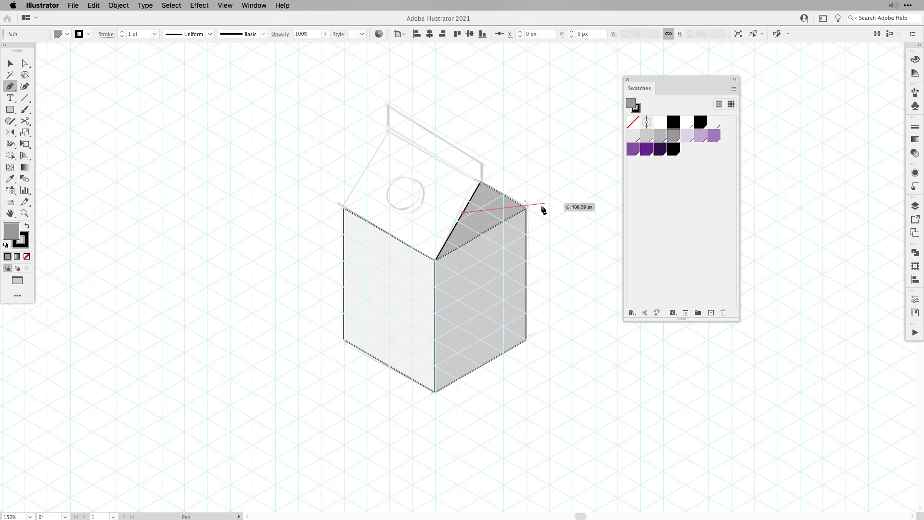
{"action": "left_click", "coordinate": [526, 208]}
{"action": "left_click", "coordinate": [481, 182]}
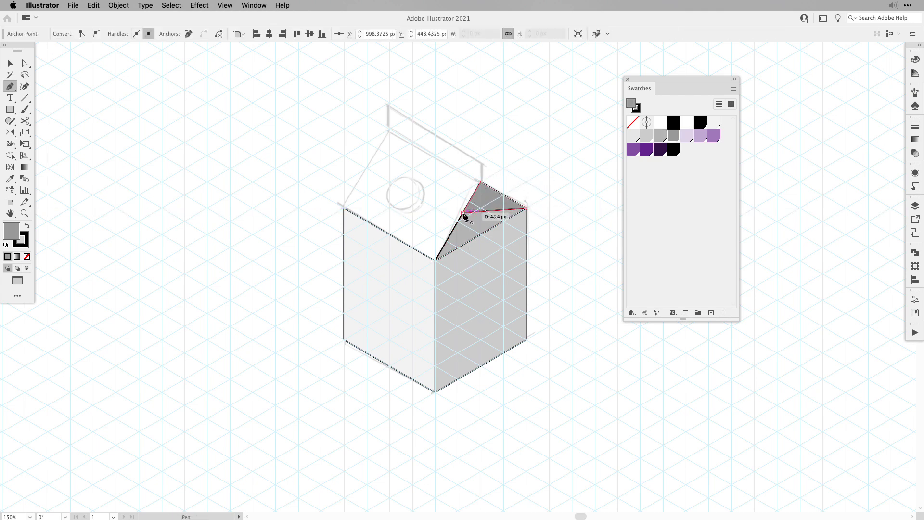
{"action": "left_click", "coordinate": [463, 212]}
{"action": "left_click", "coordinate": [549, 150], "text": "super"}
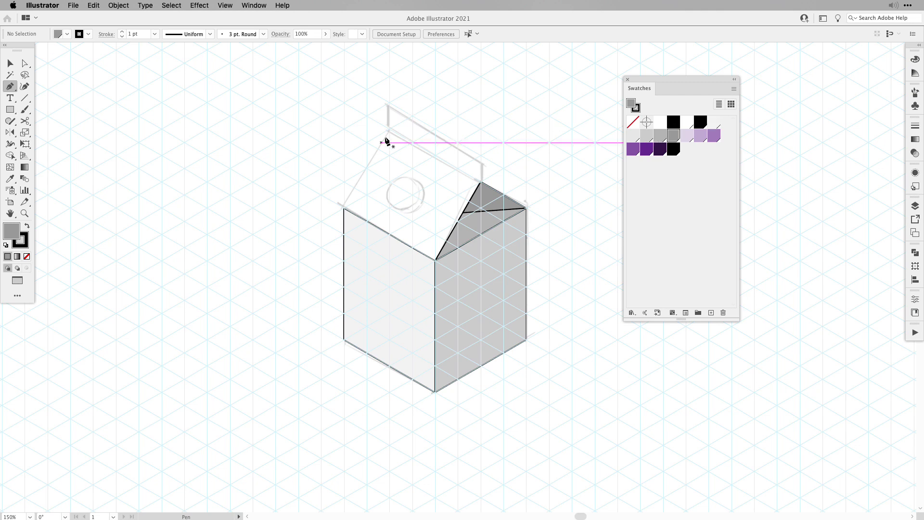
- Draw the sloping roof panel above the left face as a closed four-point path and fill it with the lightest grey swatch
{"action": "left_click", "coordinate": [481, 182]}
{"action": "left_click", "coordinate": [435, 260]}
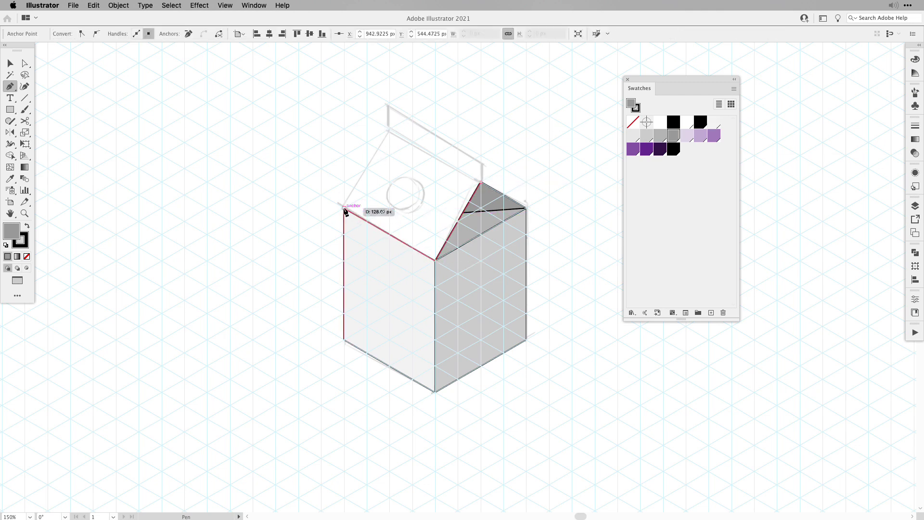
{"action": "left_click", "coordinate": [343, 208]}
{"action": "left_click", "coordinate": [390, 130]}
{"action": "left_click", "coordinate": [480, 182]}
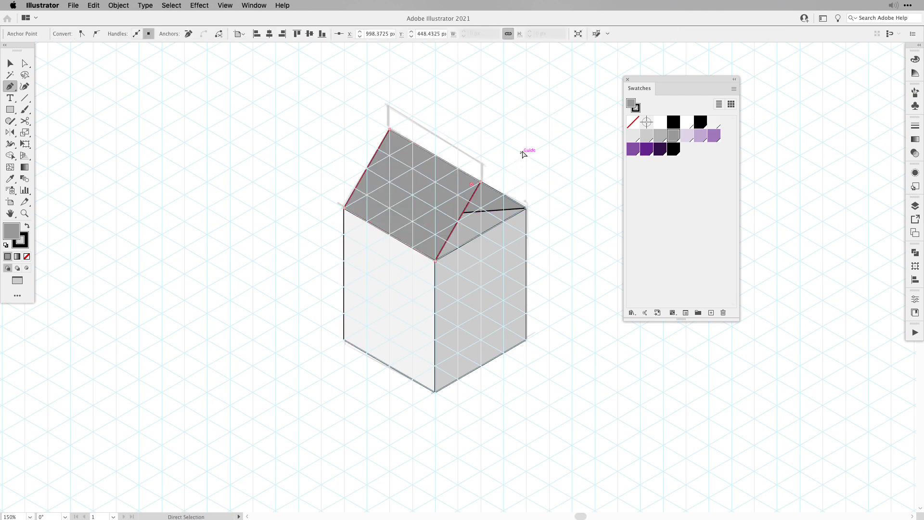
{"action": "left_click", "coordinate": [526, 150], "text": "super"}
{"action": "left_click", "coordinate": [423, 202], "text": "super"}
{"action": "left_click", "coordinate": [714, 122]}
{"action": "left_click", "coordinate": [549, 139], "text": "super"}
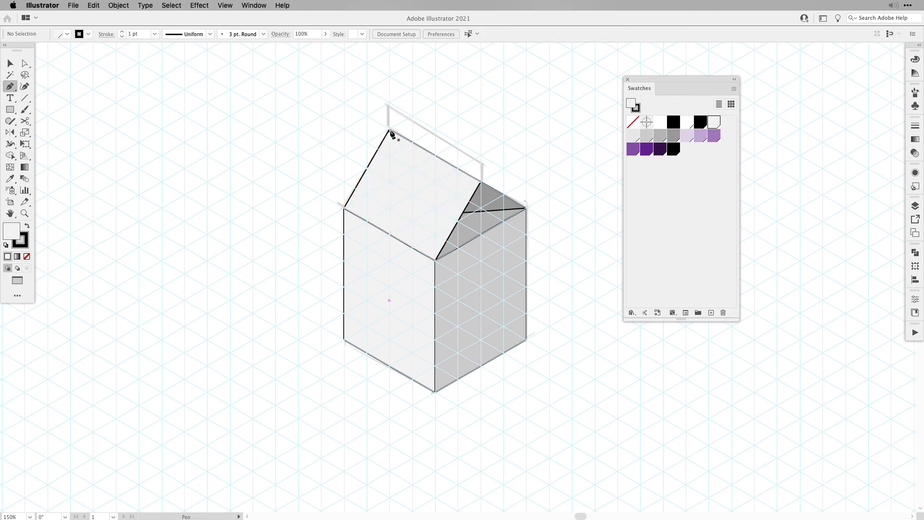
- Draw the upright top flap along the roof ridge as a closed four-point path, one grid unit tall
{"action": "left_click", "coordinate": [389, 129]}
{"action": "left_click", "coordinate": [389, 102]}
{"action": "left_click", "coordinate": [480, 155]}
{"action": "left_click", "coordinate": [480, 181]}
{"action": "left_click", "coordinate": [389, 129]}
{"action": "left_click", "coordinate": [373, 130], "text": "super"}
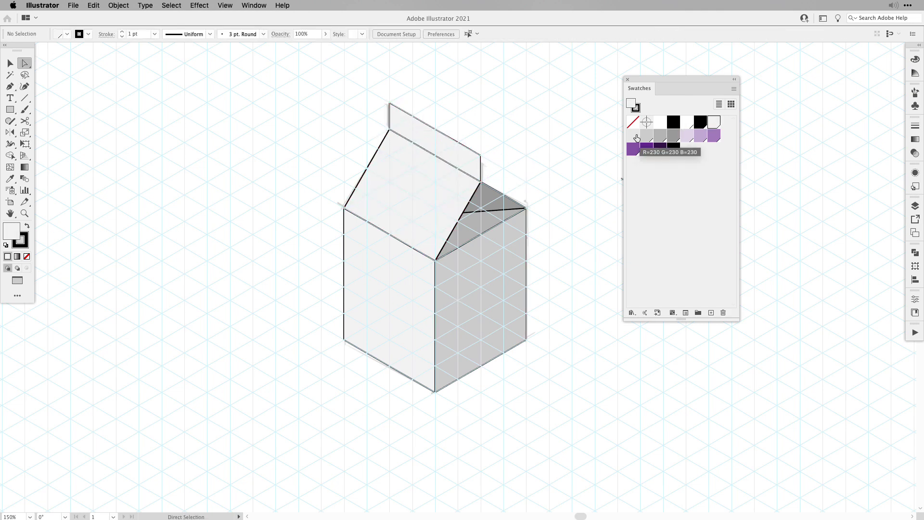
- Draw a label band across the right side face with the R=230 G=230 B=230 fill, one grid unit in from its top and bottom edges
{"action": "left_click", "coordinate": [633, 136]}
{"action": "key", "text": "p"}
{"action": "left_click", "coordinate": [435, 287]}
{"action": "left_click", "coordinate": [525, 235]}
{"action": "left_click", "coordinate": [526, 312]}
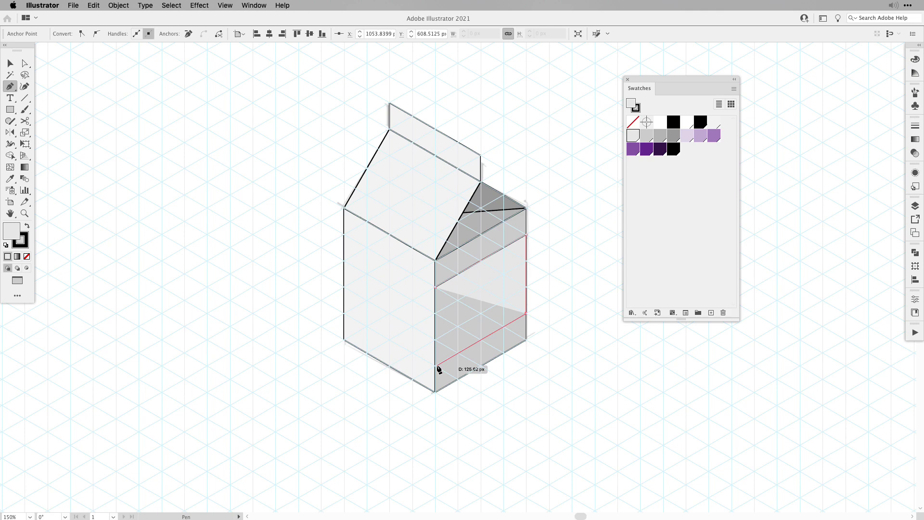
{"action": "left_click", "coordinate": [434, 365]}
{"action": "left_click", "coordinate": [435, 287]}
{"action": "key", "text": "super+shift+a"}
- Draw a matching label band across the left face, meeting the right band at the front vertical edge
{"action": "left_click", "coordinate": [436, 289]}
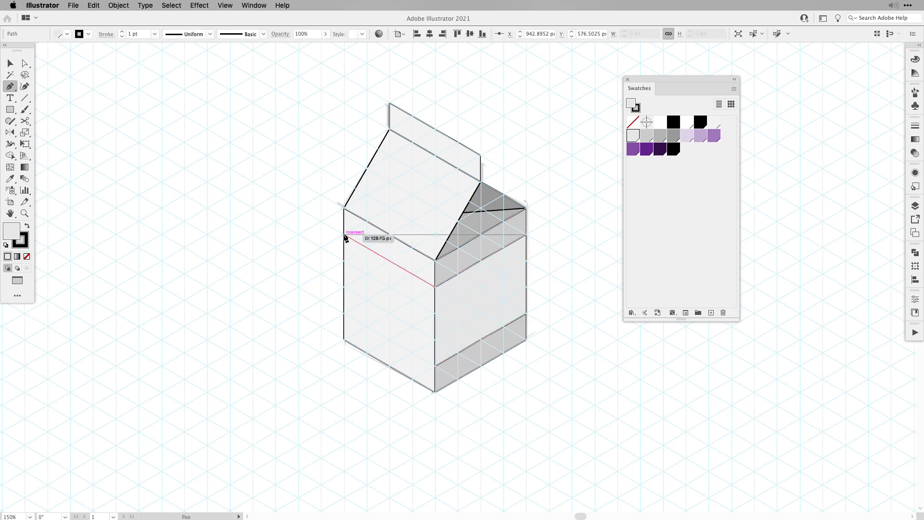
{"action": "left_click", "coordinate": [344, 236]}
{"action": "left_click", "coordinate": [344, 313]}
{"action": "left_click", "coordinate": [434, 365]}
{"action": "left_click", "coordinate": [435, 287]}
{"action": "key", "text": "super+shift+a"}
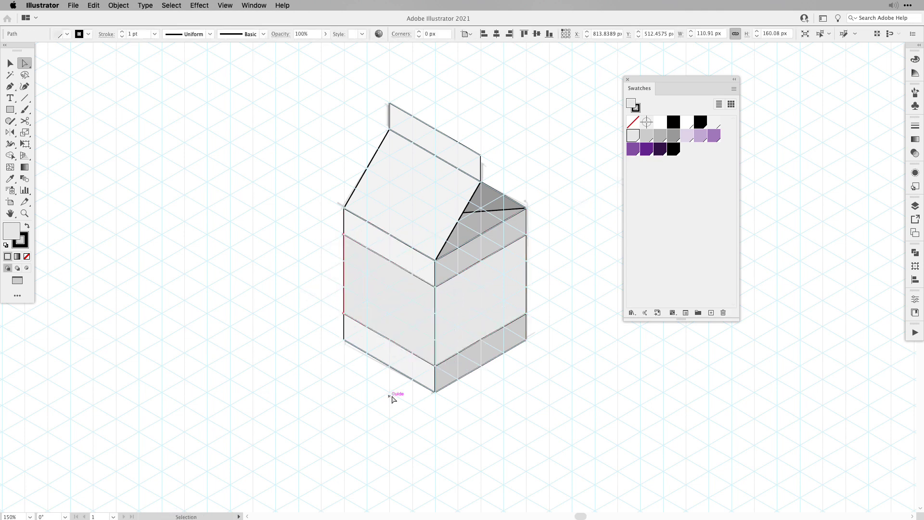
- Hide the isometric guides and the sketch layer so only the carton artwork is displayed
{"action": "key", "text": "a"}
{"action": "key", "text": "super+semicolon"}
{"action": "left_click_drag", "start_coordinate": [576, 292], "coordinate": [563, 306]}
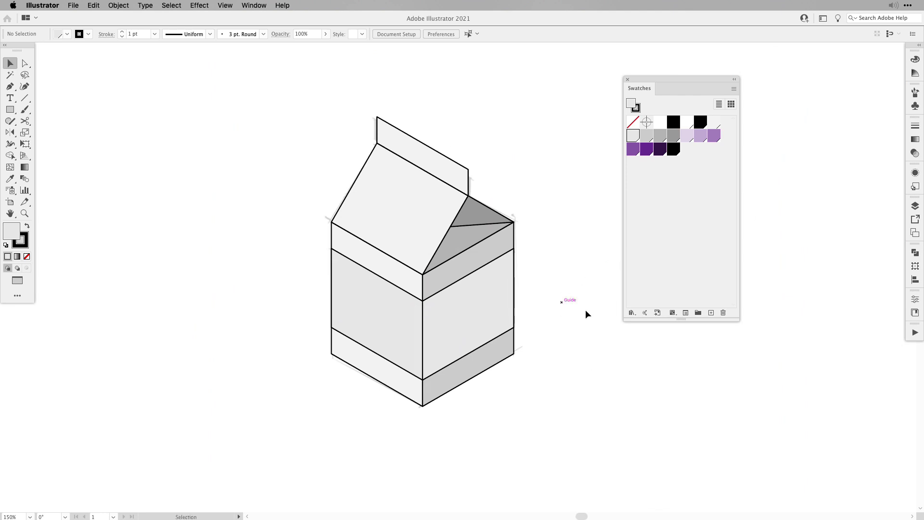
{"action": "left_click", "coordinate": [914, 206]}
- Select the two upper corner points of the top flap and lower them about 5 px in total
{"action": "key", "text": "a"}
{"action": "left_click_drag", "start_coordinate": [359, 96], "coordinate": [399, 134]}
{"action": "left_click_drag", "start_coordinate": [497, 146], "coordinate": [457, 179]}
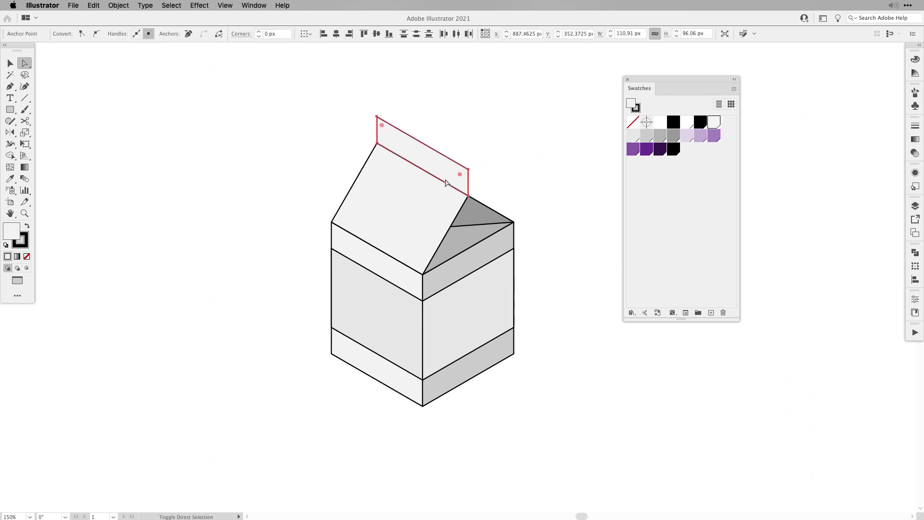
{"action": "key", "text": "Down"}
{"action": "key", "text": "Down"}
{"action": "key", "text": "Down"}
{"action": "key", "text": "Down"}
{"action": "key", "text": "Down"}
{"action": "key", "text": "Down"}
{"action": "key", "text": "Down"}
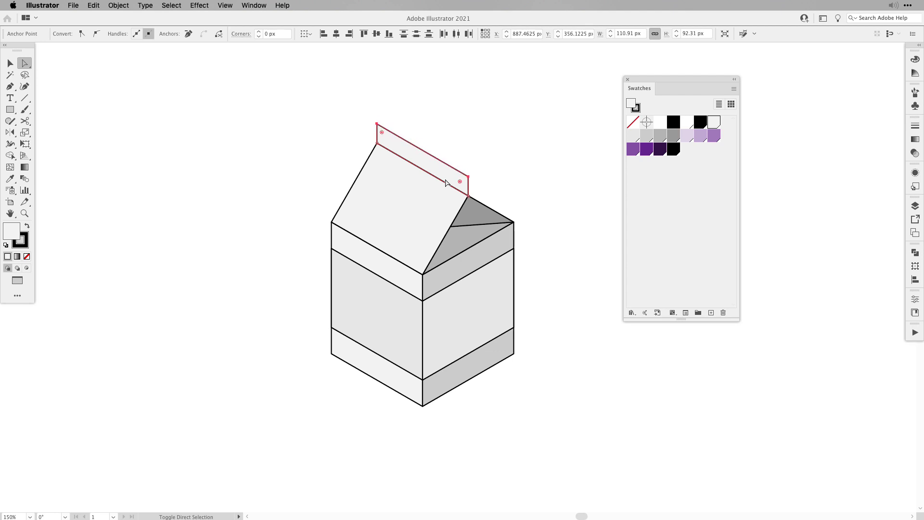
{"action": "key", "text": "Up"}
{"action": "key", "text": "Up"}
{"action": "key", "text": "Up"}
{"action": "key", "text": "v"}
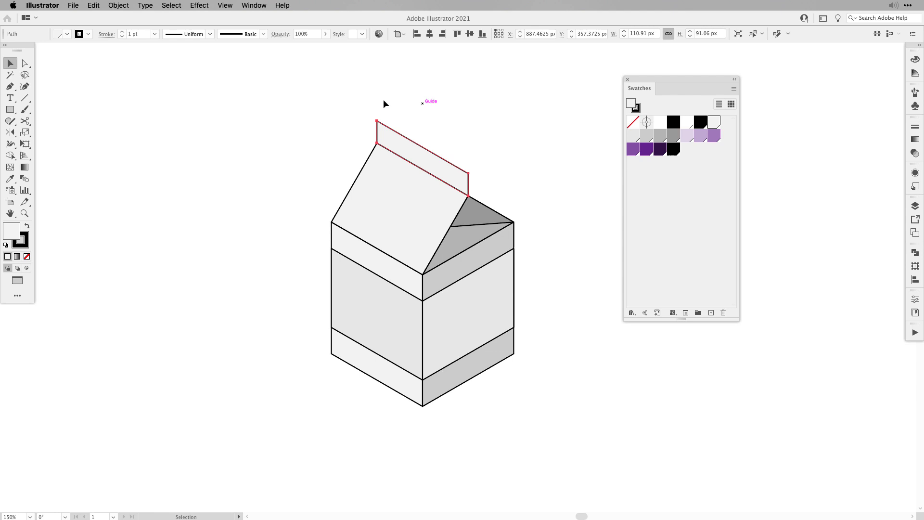
- Slant the top flap by shifting its two upper corner points about 7.5 px to the right, and deselect it
{"action": "key", "text": "a"}
{"action": "left_click_drag", "start_coordinate": [364, 102], "coordinate": [387, 131]}
{"action": "left_click", "coordinate": [468, 172], "text": "shift"}
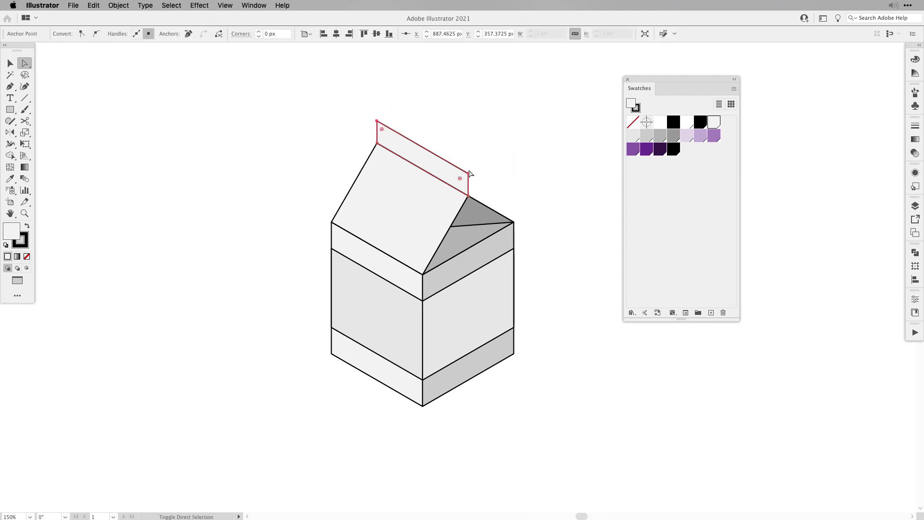
{"action": "key", "text": "super"}
{"action": "key", "text": "Right"}
{"action": "key", "text": "Right"}
{"action": "key", "text": "Right"}
{"action": "key", "text": "Right"}
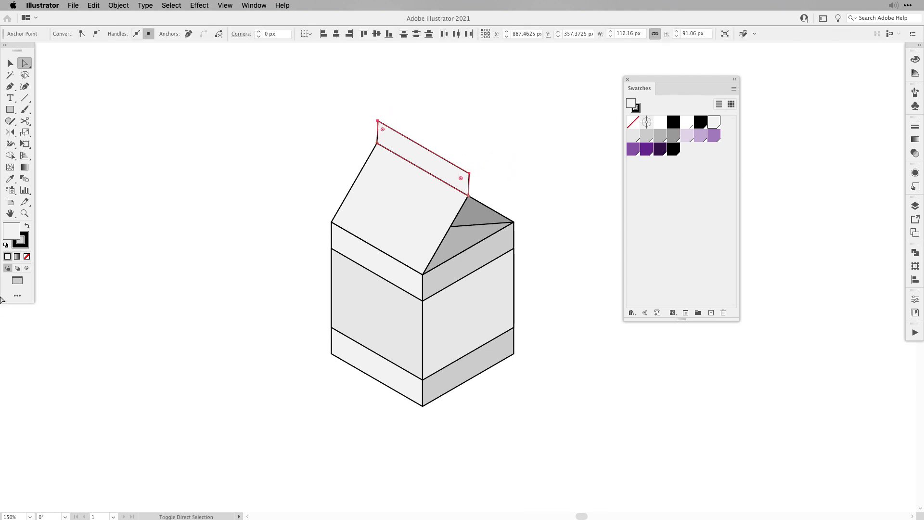
{"action": "key", "text": "Right"}
{"action": "key", "text": "Right"}
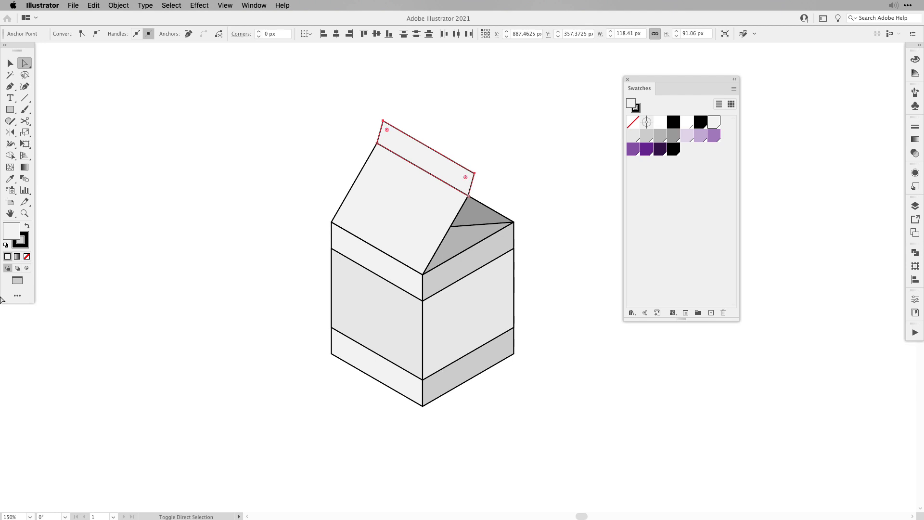
{"action": "left_click", "coordinate": [447, 99]}
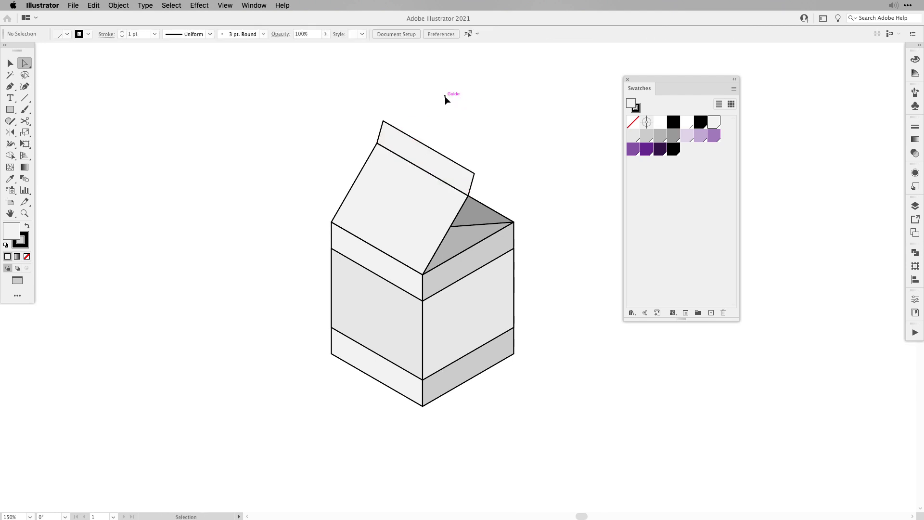
- Add an upright copy of the top flap in front, and shift its two upper corners 3.75 px left and 2.5 px down
{"action": "key", "text": "super+z"}
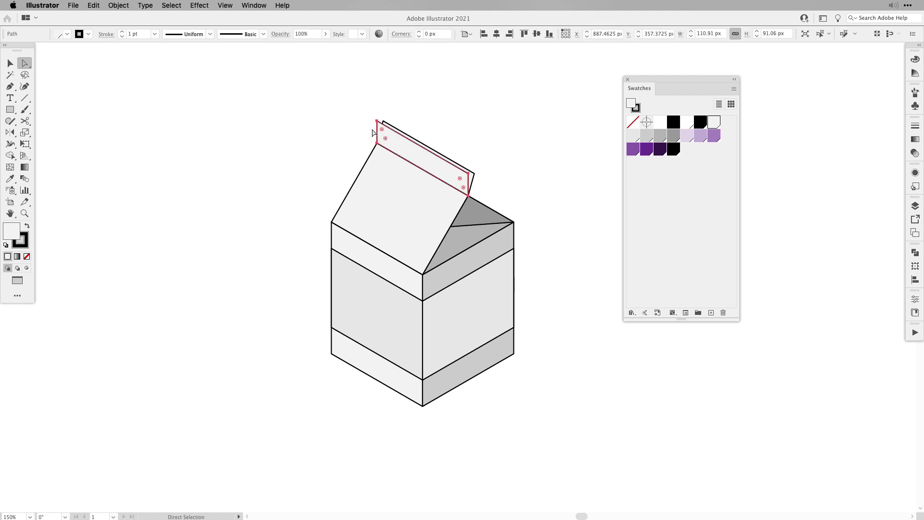
{"action": "left_click", "coordinate": [377, 121]}
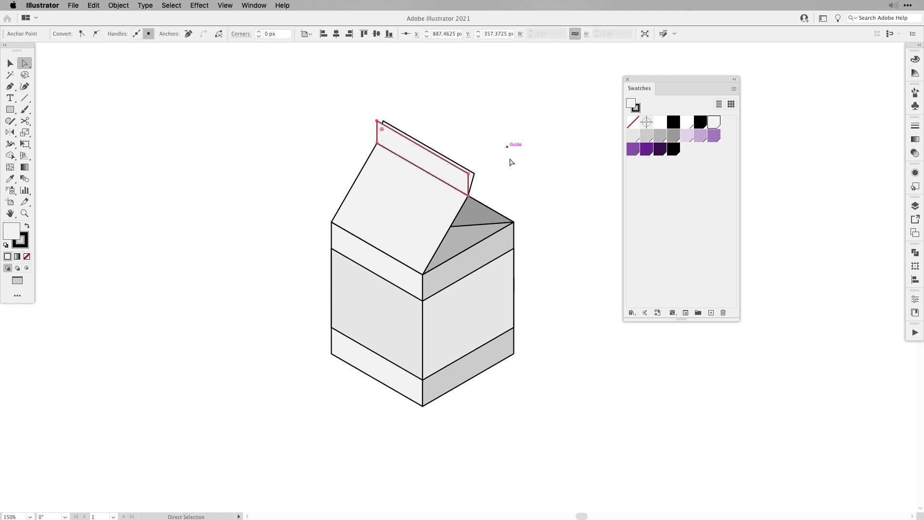
{"action": "left_click", "coordinate": [470, 175], "text": "shift"}
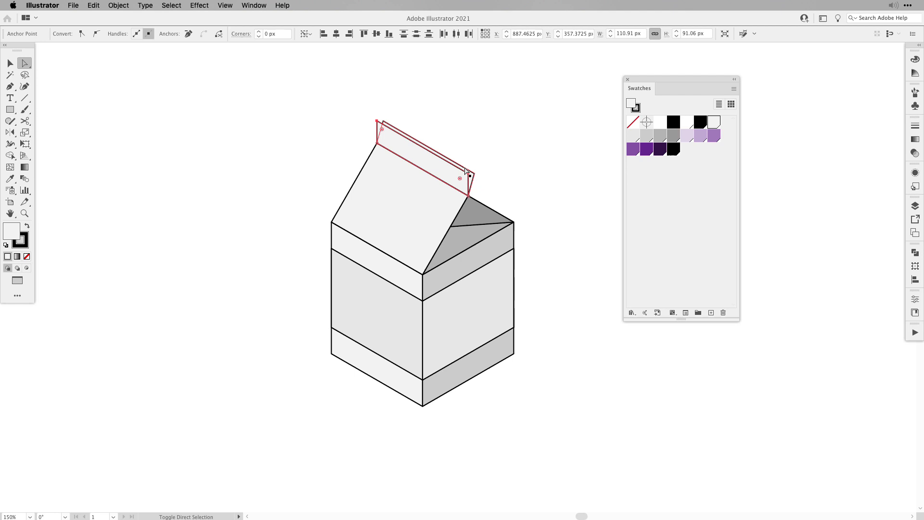
{"action": "key", "text": "Left"}
{"action": "key", "text": "Left"}
{"action": "key", "text": "Left"}
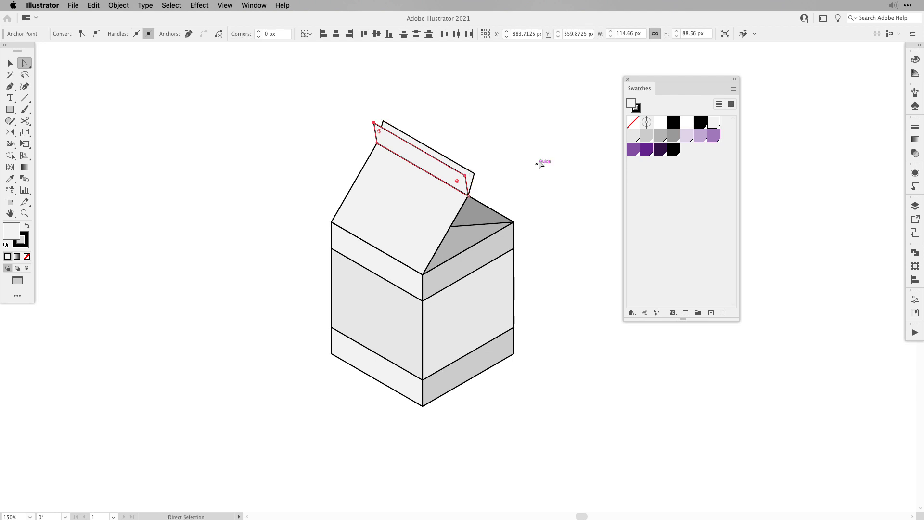
{"action": "left_click", "coordinate": [476, 71]}
{"action": "key", "text": "v"}
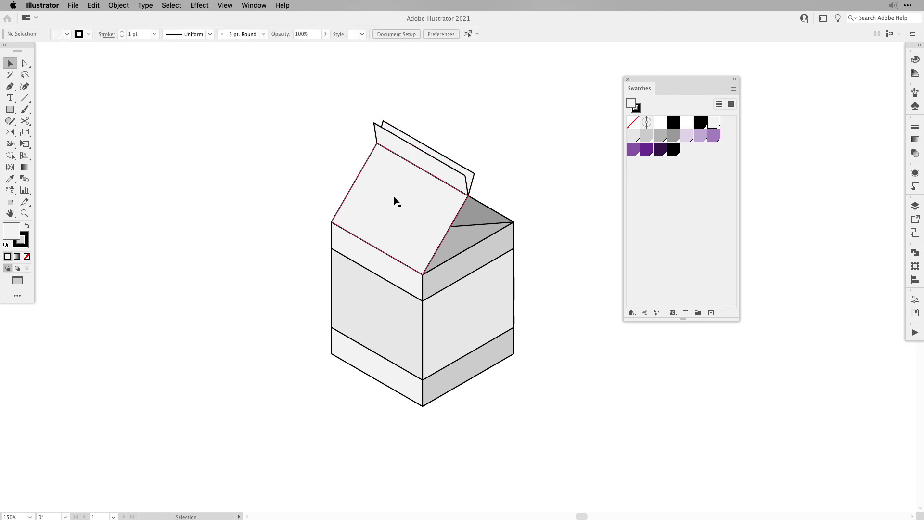
- Show the isometric guides and draw the round cap on the sloped roof panel as two slightly offset circles about 34.7 px wide
{"action": "key", "text": "super+="}
{"action": "key", "text": "super+="}
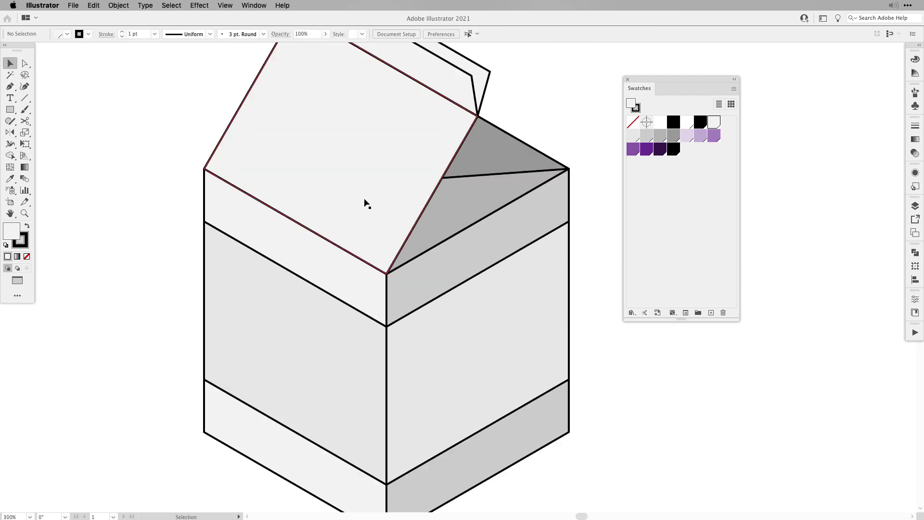
{"action": "key", "text": "super+;"}
{"action": "left_click_drag", "start_coordinate": [449, 241], "coordinate": [545, 323]}
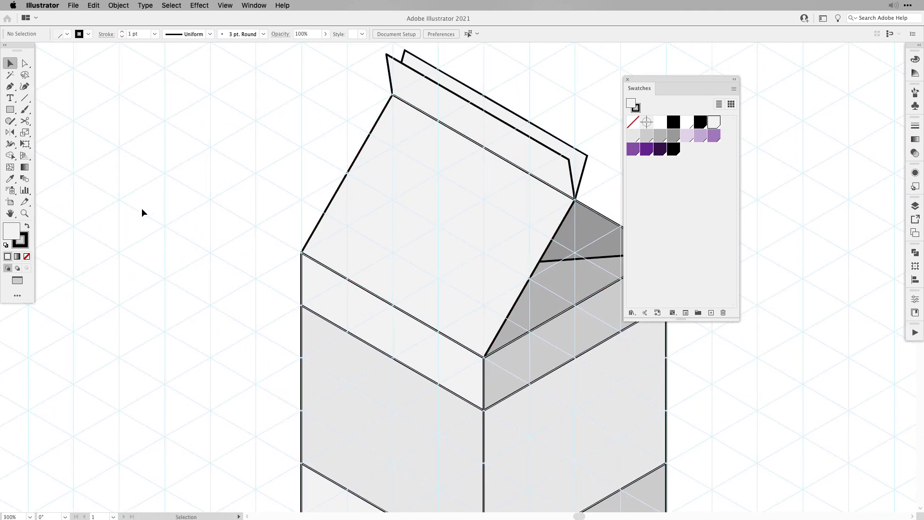
{"action": "key", "text": "l"}
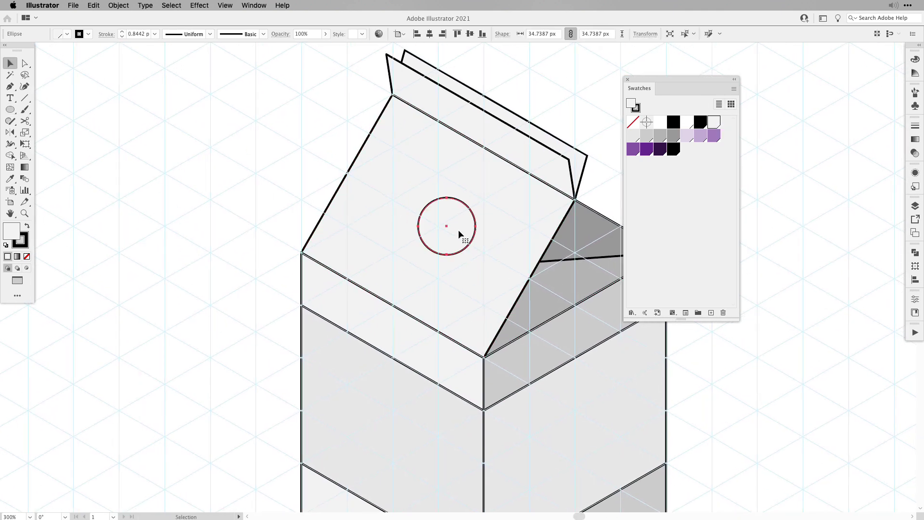
{"action": "mouse_move", "coordinate": [459, 232]}
{"action": "left_mouse_down"}
{"action": "mouse_move", "coordinate": [450, 231]}
{"action": "mouse_move", "coordinate": [464, 235]}
{"action": "left_mouse_up"}
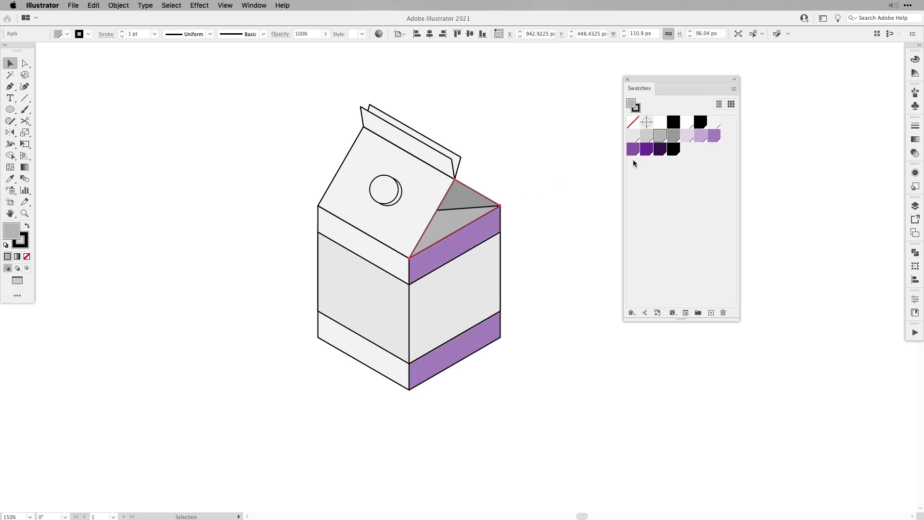
- Fill the gable's upper triangle with the darkest purple swatch and its lower triangle with the deep purple swatch
{"action": "left_click", "coordinate": [634, 154]}
{"action": "left_click", "coordinate": [460, 195]}
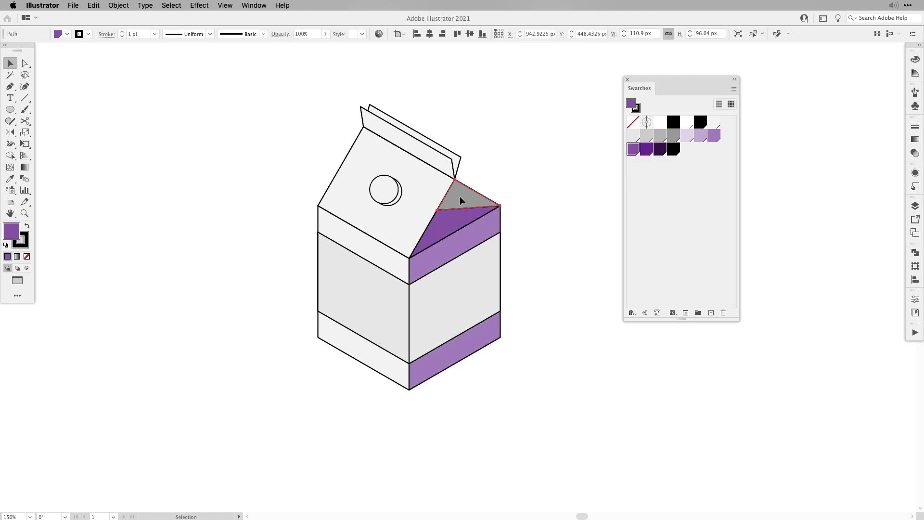
{"action": "left_click", "coordinate": [657, 153]}
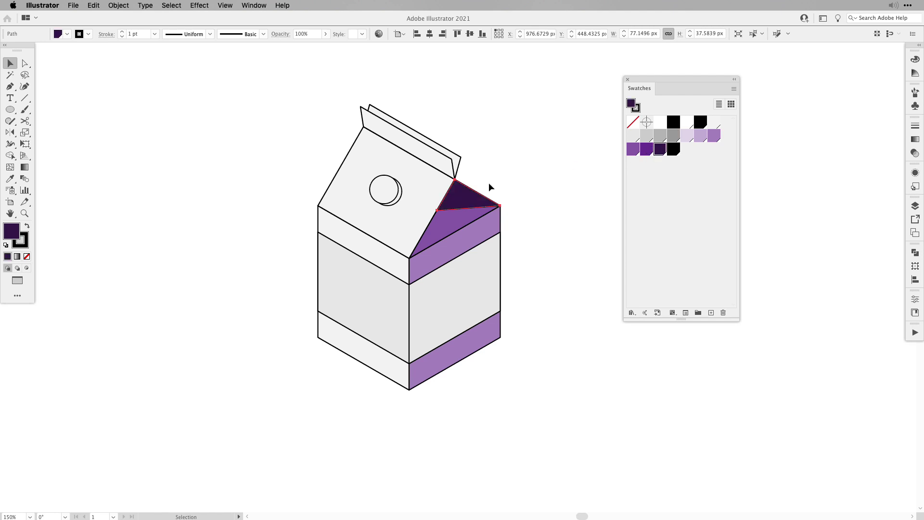
{"action": "left_click", "coordinate": [451, 225]}
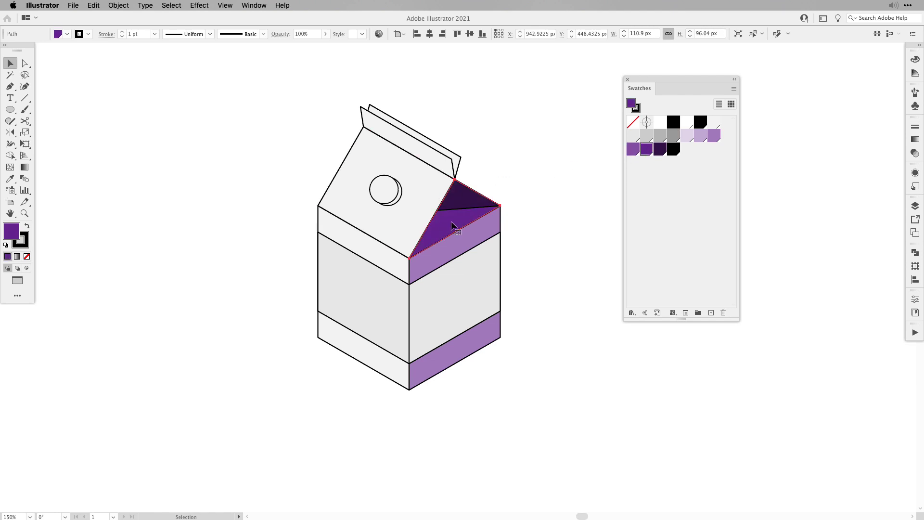
- Fill the upper and lower bands of the right face with the medium-dark purple swatch and those of the left face with medium purple
{"action": "left_click", "coordinate": [448, 247]}
{"action": "left_click", "coordinate": [632, 153]}
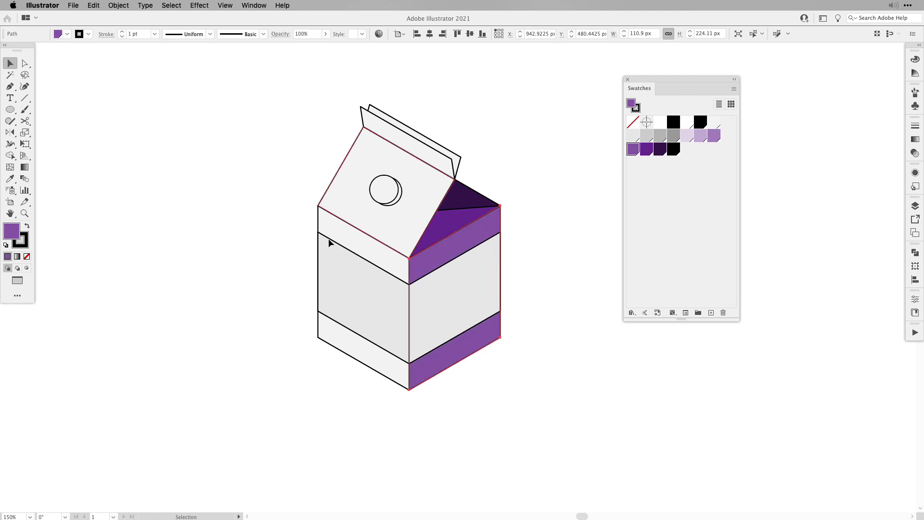
{"action": "left_click", "coordinate": [326, 241]}
{"action": "left_click", "coordinate": [714, 138]}
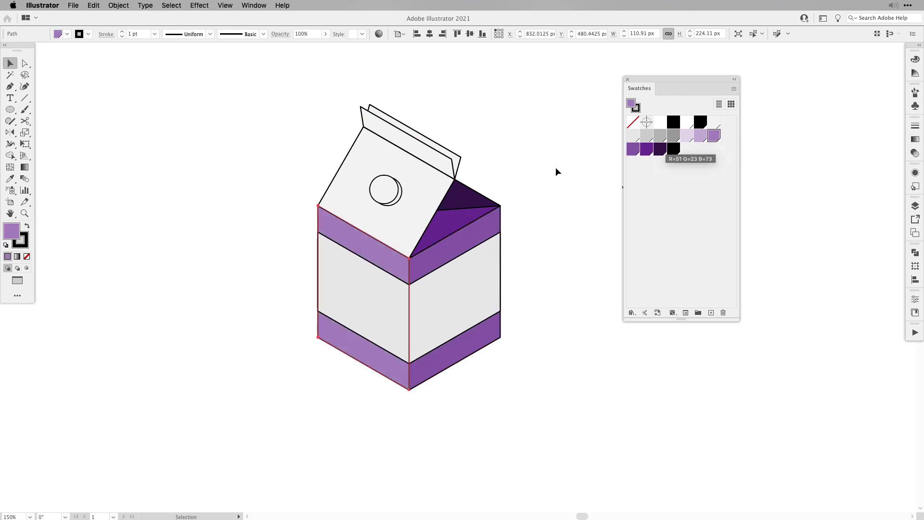
- Fill the front flap with the palest lilac swatch and the sloped roof panel with the light purple swatch (R=194 G=171 B=211)
{"action": "left_click", "coordinate": [399, 229]}
{"action": "left_click", "coordinate": [686, 135]}
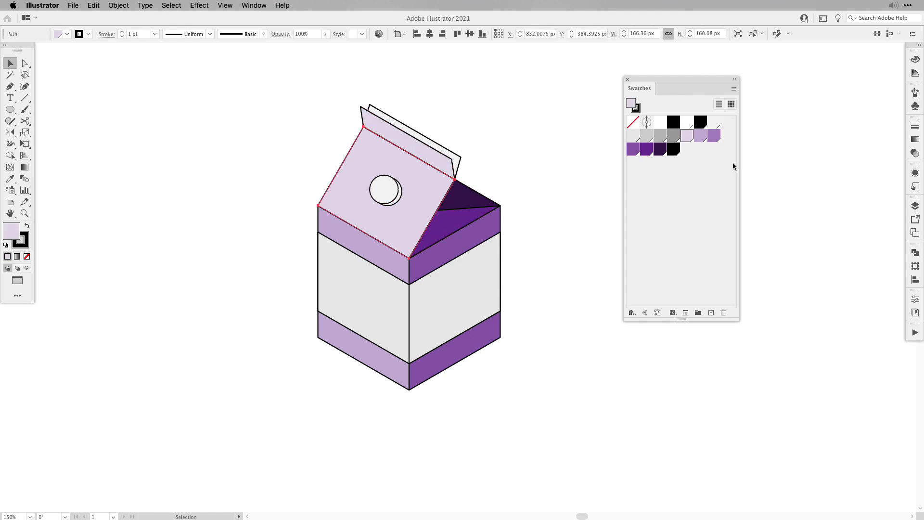
{"action": "left_click", "coordinate": [700, 137]}
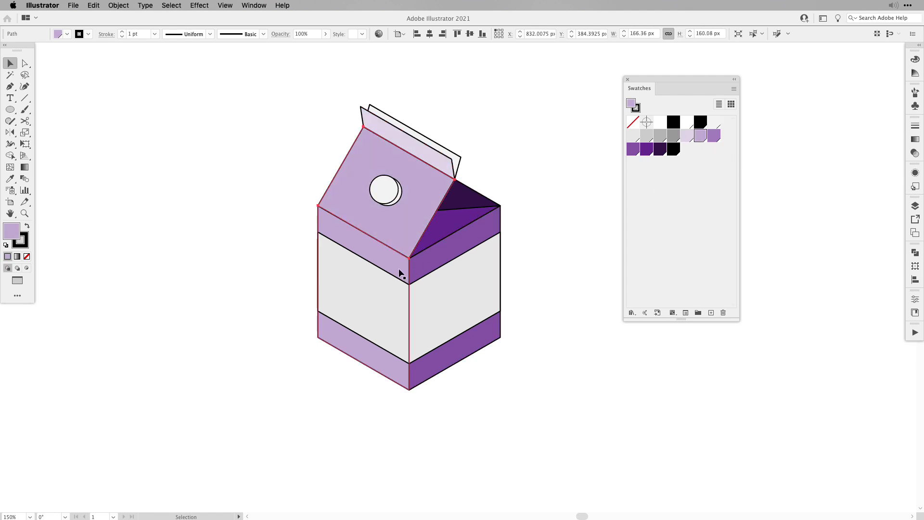
- Apply the medium purple swatch to the left face's bands and to the back flap
{"action": "left_click", "coordinate": [394, 265]}
{"action": "left_click", "coordinate": [713, 135]}
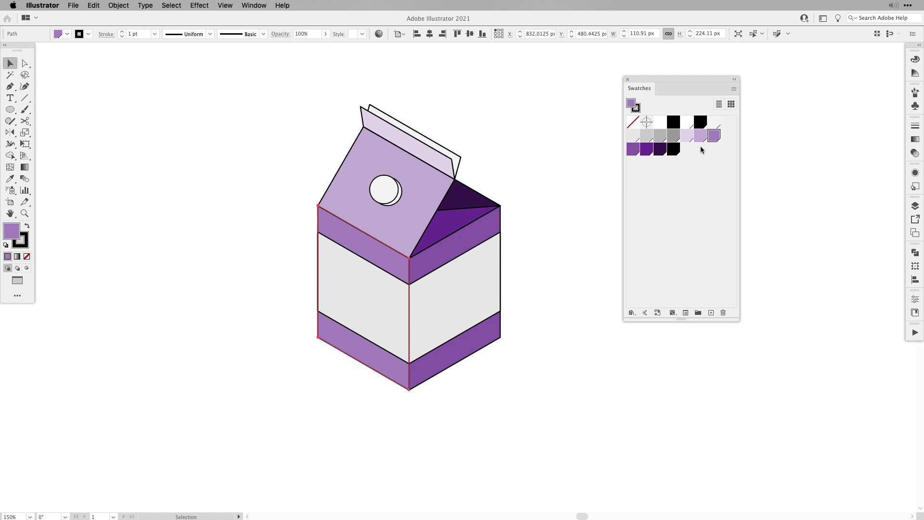
{"action": "left_click", "coordinate": [568, 163]}
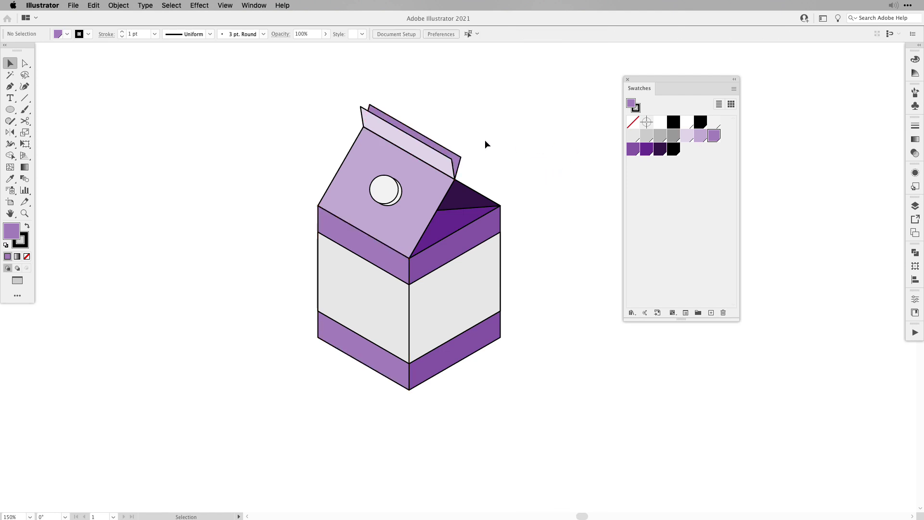
{"action": "left_click", "coordinate": [458, 158]}
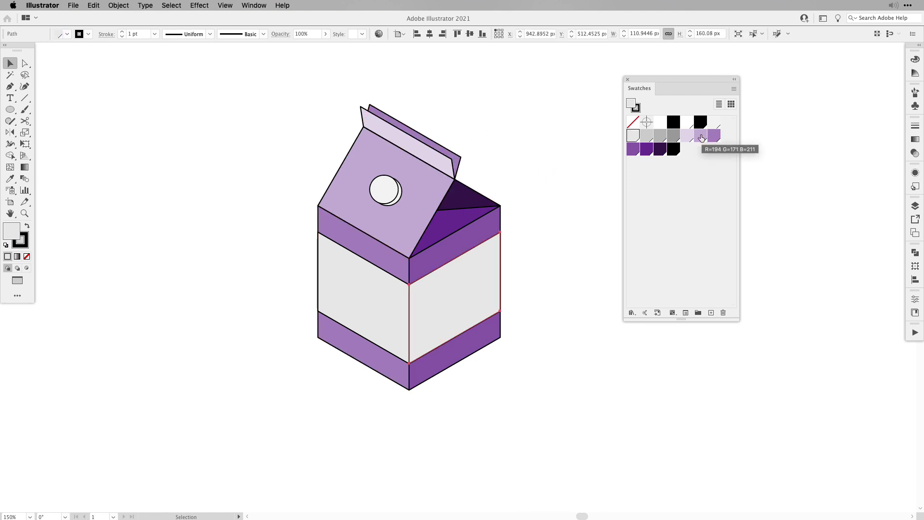
- Fill the right label panel with light purple (R=194 G=171 B=211) and the left label panel with the palest lilac, leaving nothing selected
{"action": "left_click", "coordinate": [701, 137]}
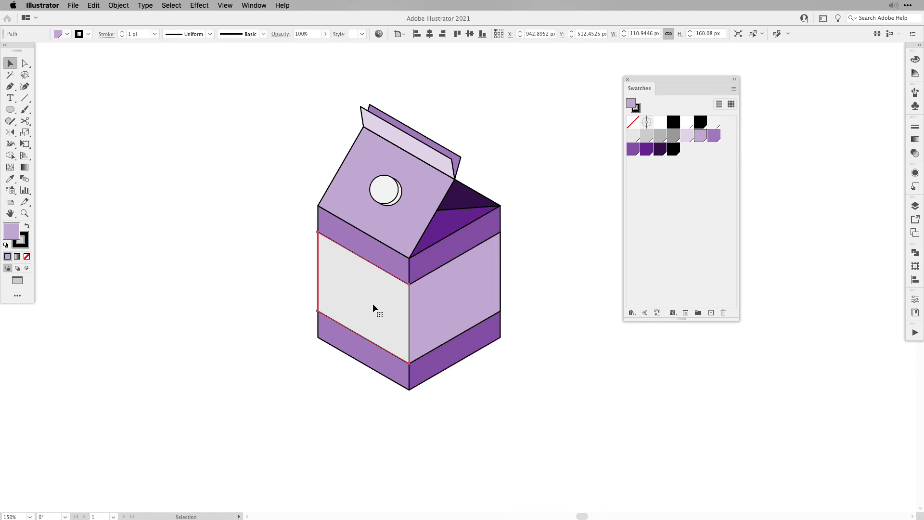
{"action": "left_click", "coordinate": [373, 309]}
{"action": "left_click", "coordinate": [687, 138]}
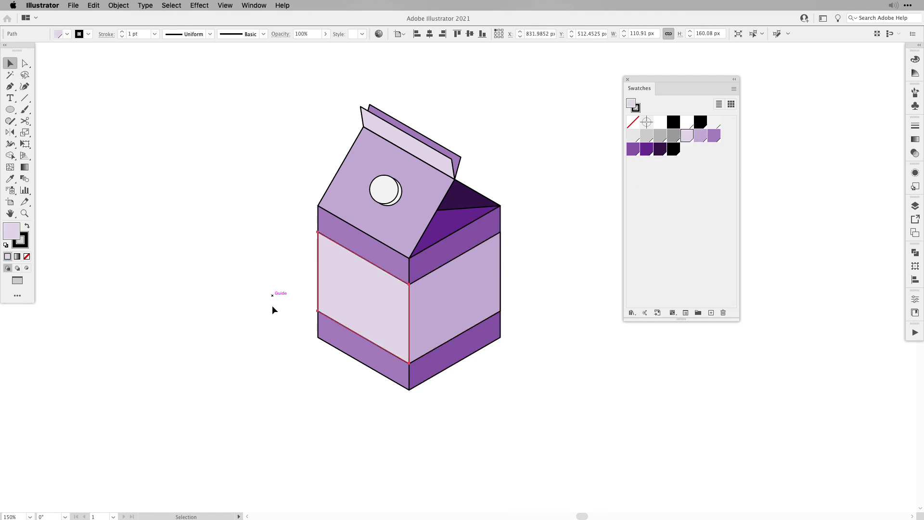
{"action": "left_click", "coordinate": [215, 336]}
- Fill the cap's front circle with the palest lilac and the circle behind it with medium purple, and deselect
{"action": "left_click", "coordinate": [384, 189]}
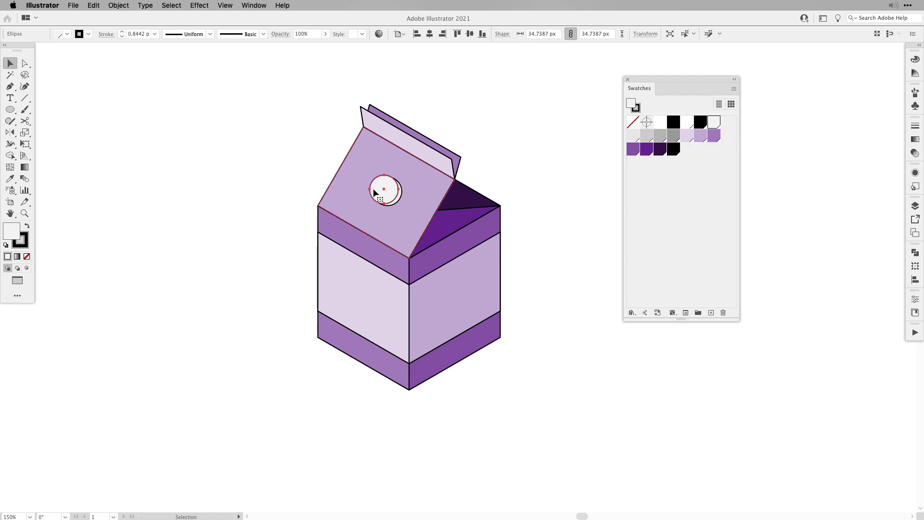
{"action": "left_click", "coordinate": [686, 135]}
{"action": "left_click", "coordinate": [399, 198]}
{"action": "left_click", "coordinate": [714, 135]}
{"action": "left_click", "coordinate": [508, 163]}
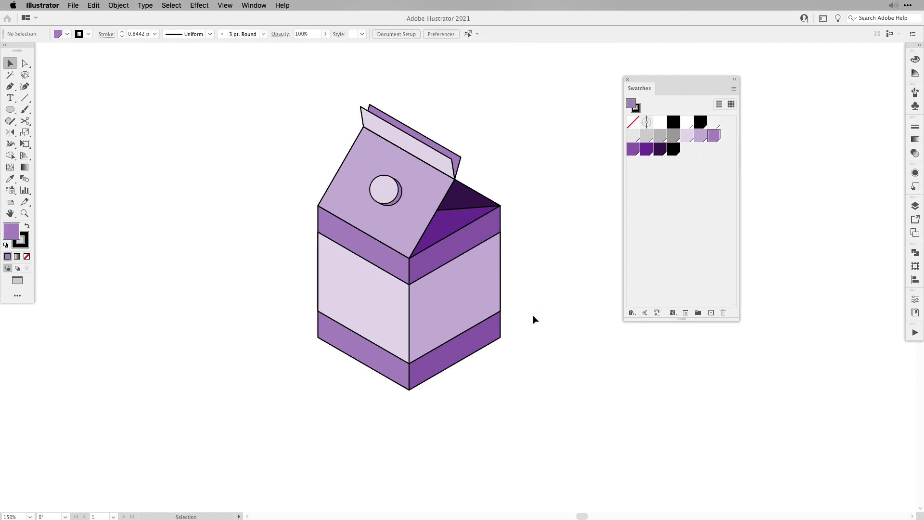
- Duplicate the whole carton about 269 px to the left and merge the copy into one silhouette shape with the Shape Builder
{"action": "left_click_drag", "start_coordinate": [244, 79], "coordinate": [591, 422]}
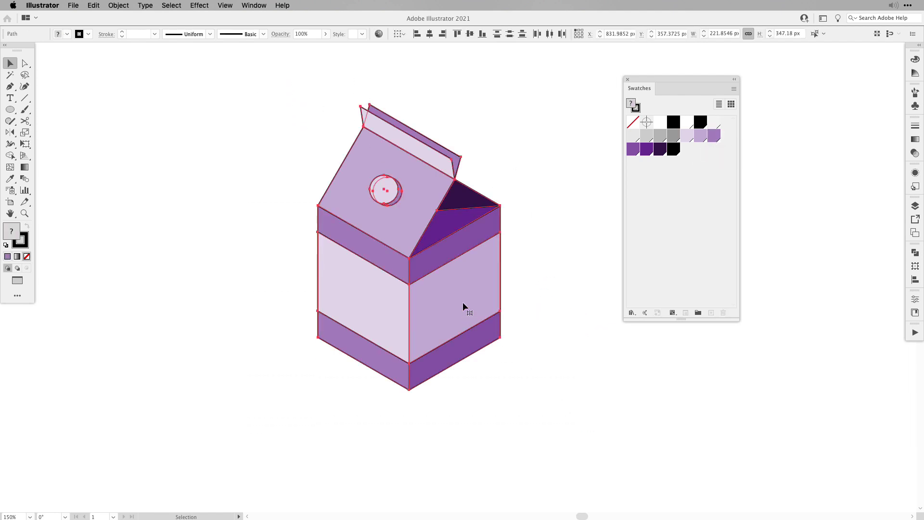
{"action": "left_click_drag", "start_coordinate": [463, 303], "coordinate": [250, 306]}
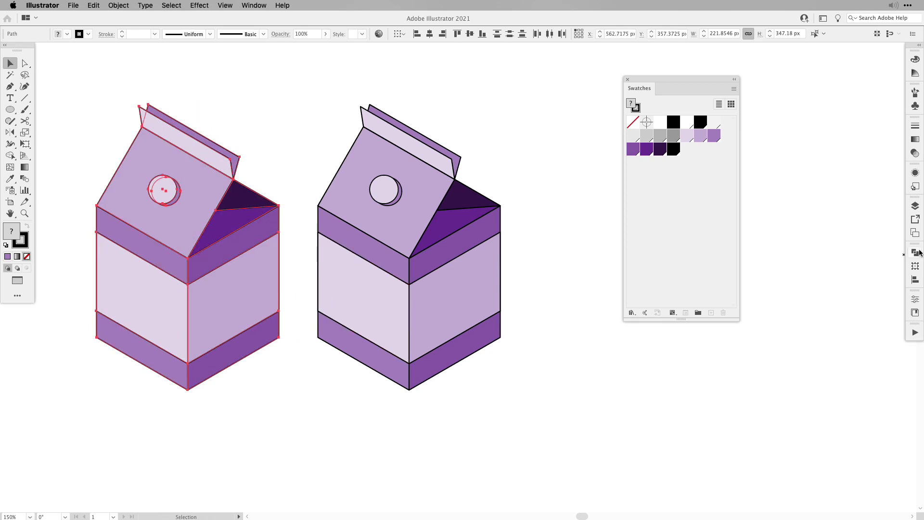
{"action": "left_click", "coordinate": [9, 155]}
{"action": "mouse_move", "coordinate": [156, 114]}
{"action": "left_mouse_down"}
{"action": "mouse_move", "coordinate": [223, 176]}
{"action": "mouse_move", "coordinate": [223, 278]}
{"action": "mouse_move", "coordinate": [245, 312]}
{"action": "mouse_move", "coordinate": [157, 306]}
{"action": "mouse_move", "coordinate": [140, 234]}
{"action": "mouse_move", "coordinate": [171, 173]}
{"action": "mouse_move", "coordinate": [131, 237]}
{"action": "mouse_move", "coordinate": [149, 269]}
{"action": "mouse_move", "coordinate": [178, 277]}
{"action": "mouse_move", "coordinate": [172, 178]}
{"action": "mouse_move", "coordinate": [176, 253]}
{"action": "left_mouse_up"}
{"action": "key", "text": "v"}
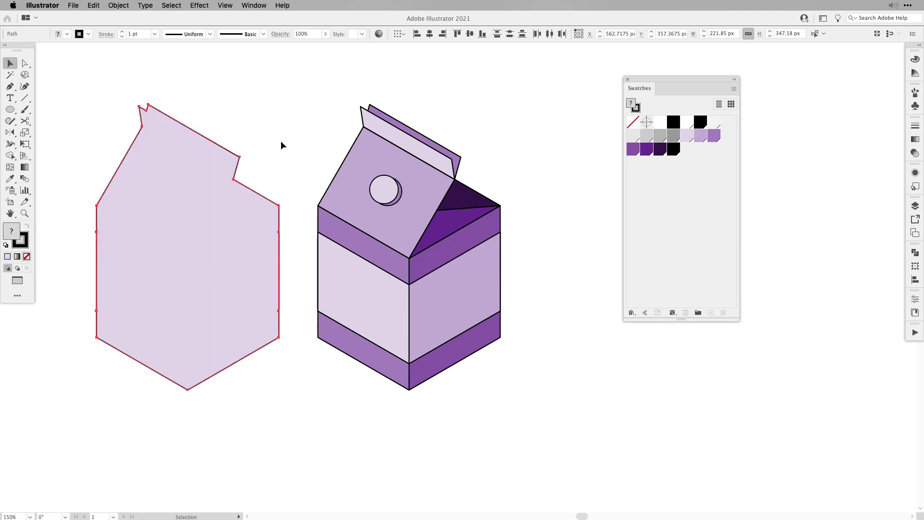
- Give the silhouette a white fill and a 2 pt black stroke with round caps and round joins, aligned to the outside
{"action": "left_click", "coordinate": [8, 256]}
{"action": "left_click", "coordinate": [916, 126]}
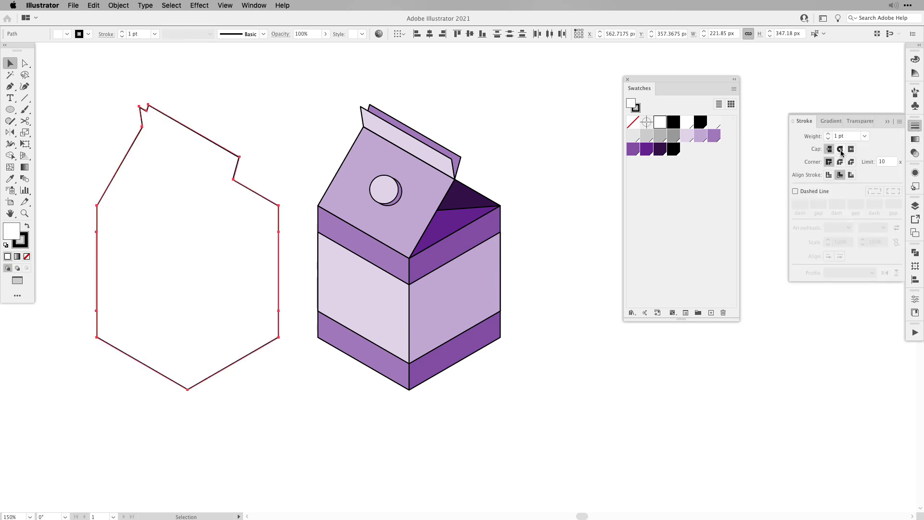
{"action": "left_click", "coordinate": [841, 150]}
{"action": "left_click", "coordinate": [841, 163]}
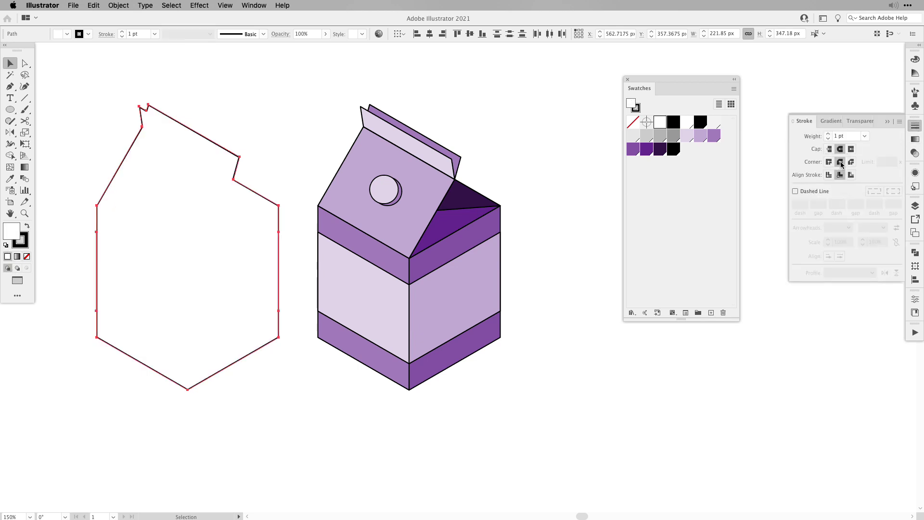
{"action": "left_click", "coordinate": [864, 137]}
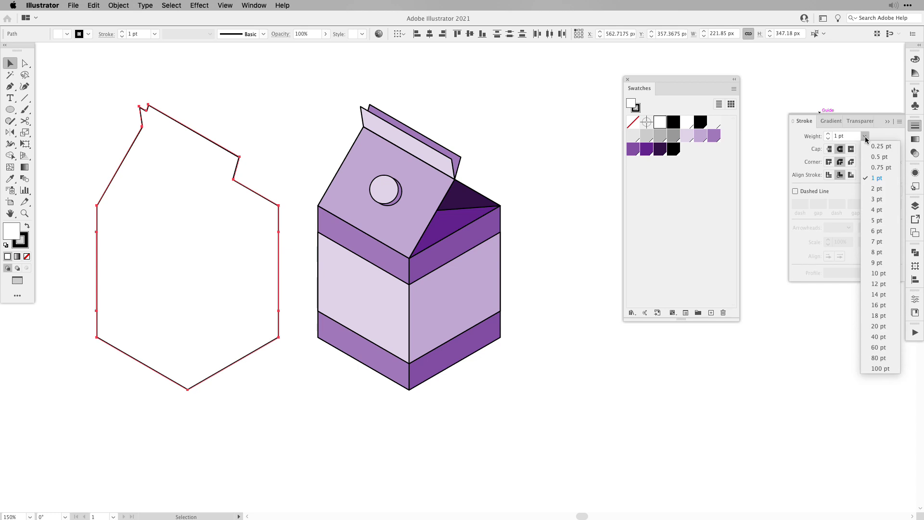
{"action": "left_click", "coordinate": [880, 198]}
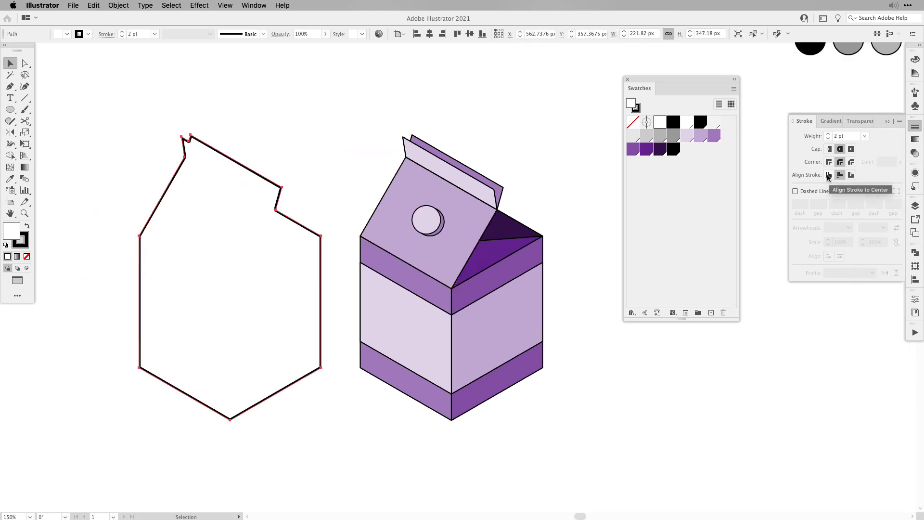
{"action": "left_click", "coordinate": [851, 174]}
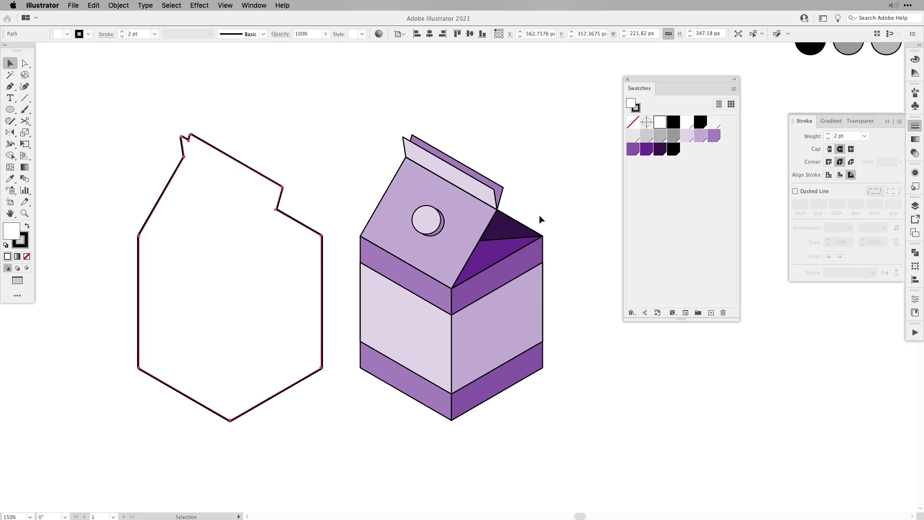
- Align the outlined silhouette with the original carton, behind the coloured shapes, as a thicker outer outline, and deselect it
{"action": "mouse_move", "coordinate": [177, 237]}
{"action": "left_mouse_down"}
{"action": "mouse_move", "coordinate": [204, 194]}
{"action": "mouse_move", "coordinate": [412, 175]}
{"action": "mouse_move", "coordinate": [387, 236]}
{"action": "mouse_move", "coordinate": [396, 235]}
{"action": "left_mouse_up"}
{"action": "left_click", "coordinate": [518, 114]}
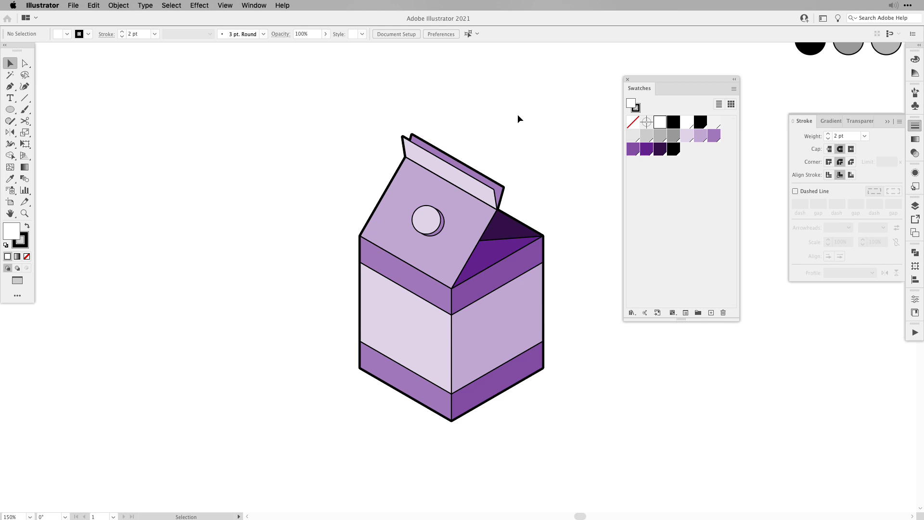
{"action": "scroll", "coordinate": [277, 233], "scroll_direction": "right", "scroll_amount": 2}
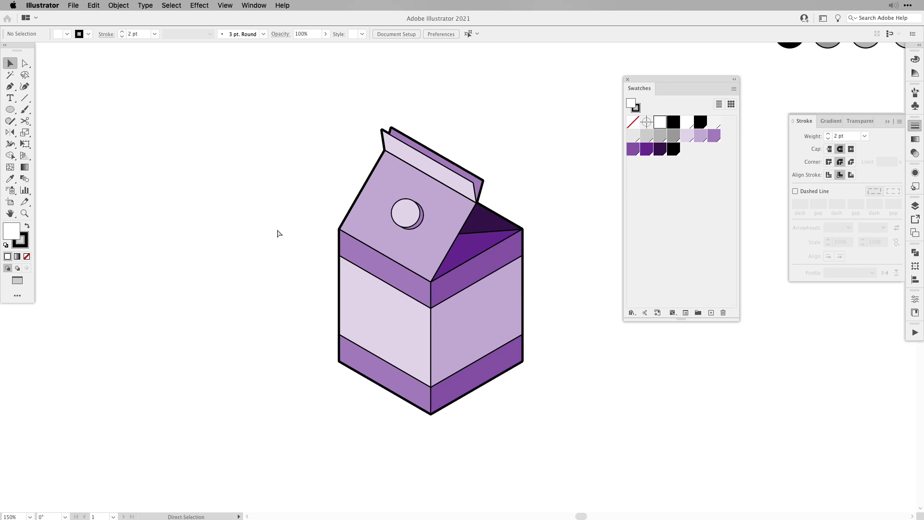
{"action": "key", "text": "super+="}
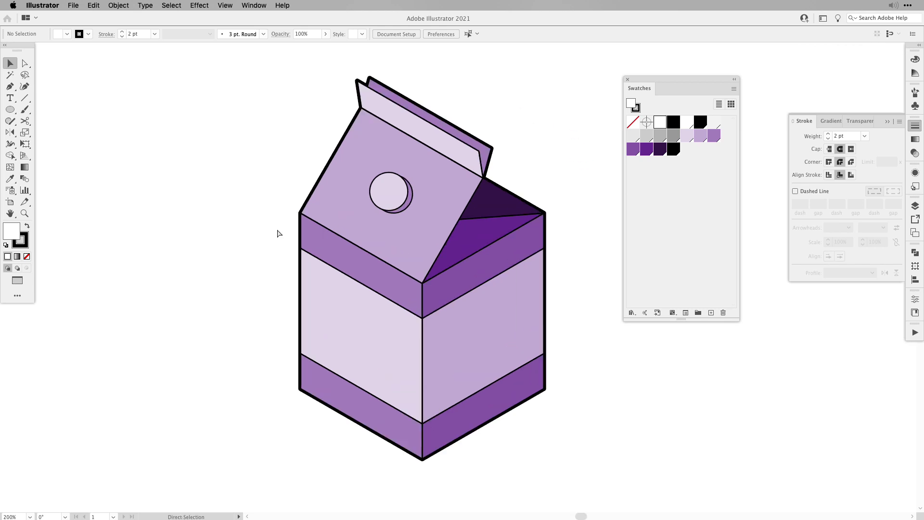
{"action": "left_click_drag", "start_coordinate": [479, 232], "coordinate": [444, 266]}
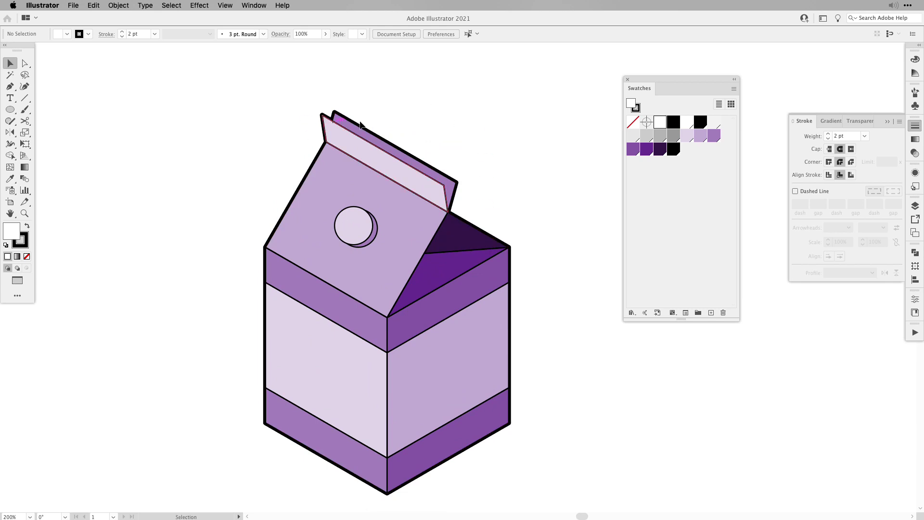
- Remove the stroke from all the coloured carton shapes, keeping only the silhouette's thick outer outline, and deselect
{"action": "left_click", "coordinate": [336, 114]}
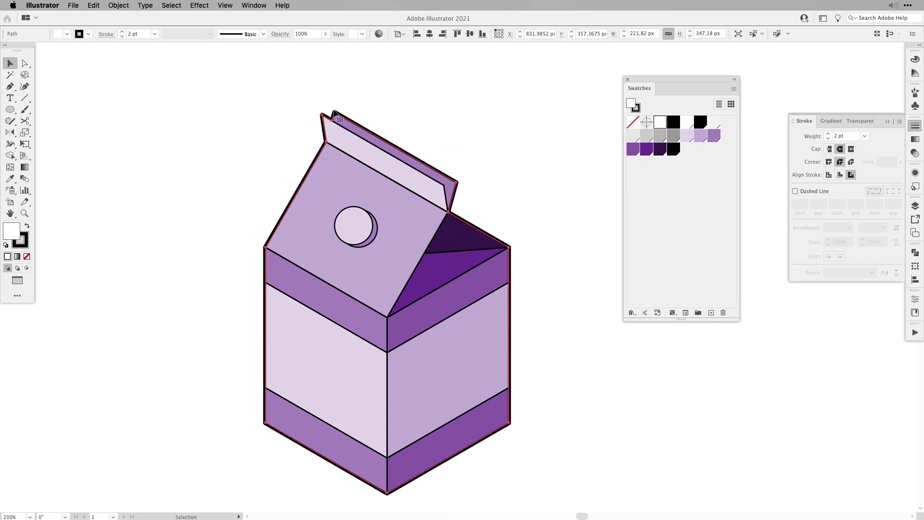
{"action": "key", "text": "super+a"}
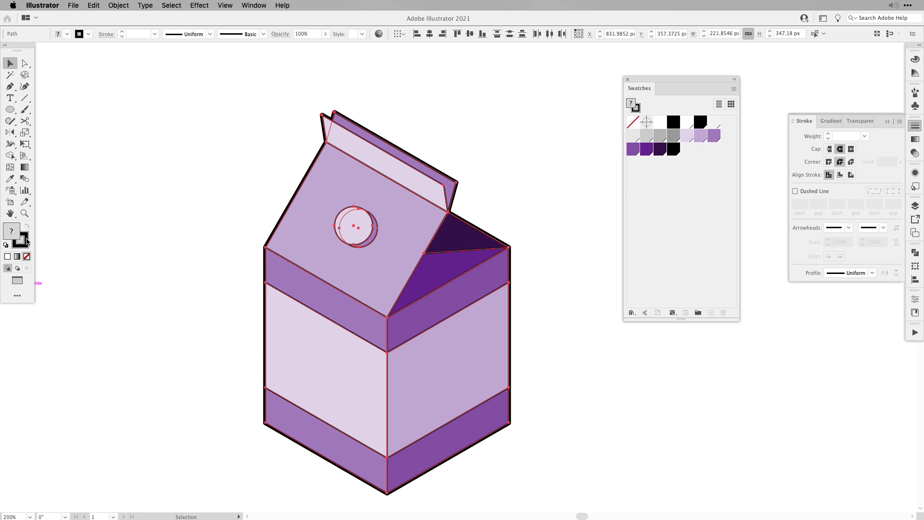
{"action": "left_click", "coordinate": [23, 242]}
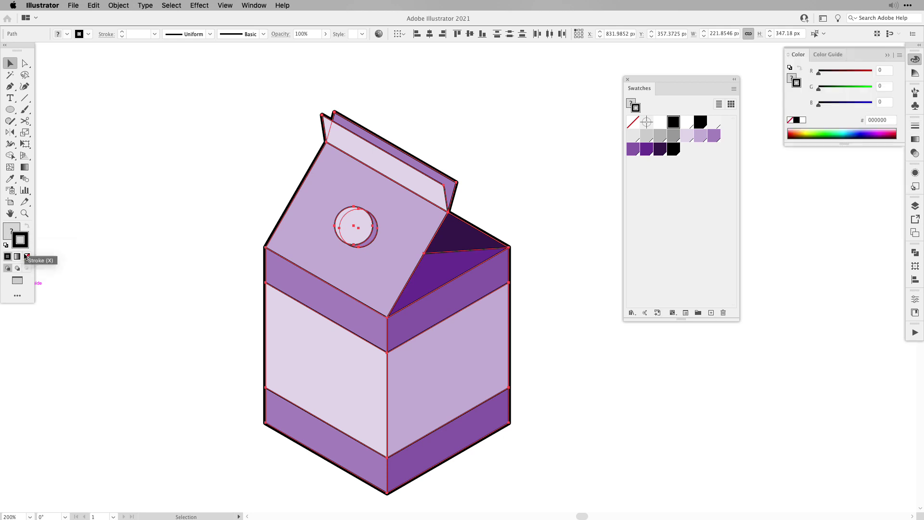
{"action": "left_click", "coordinate": [27, 257]}
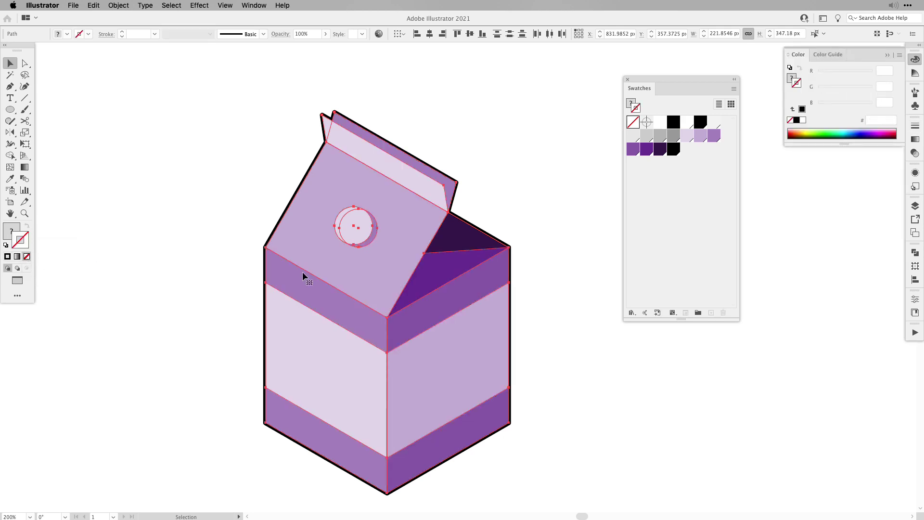
{"action": "left_click", "coordinate": [576, 256]}
- Draw a 1 pt black Pen line along the front top flap's upper edge, ending partway down its short right edge
{"action": "left_click_drag", "start_coordinate": [620, 438], "coordinate": [634, 405]}
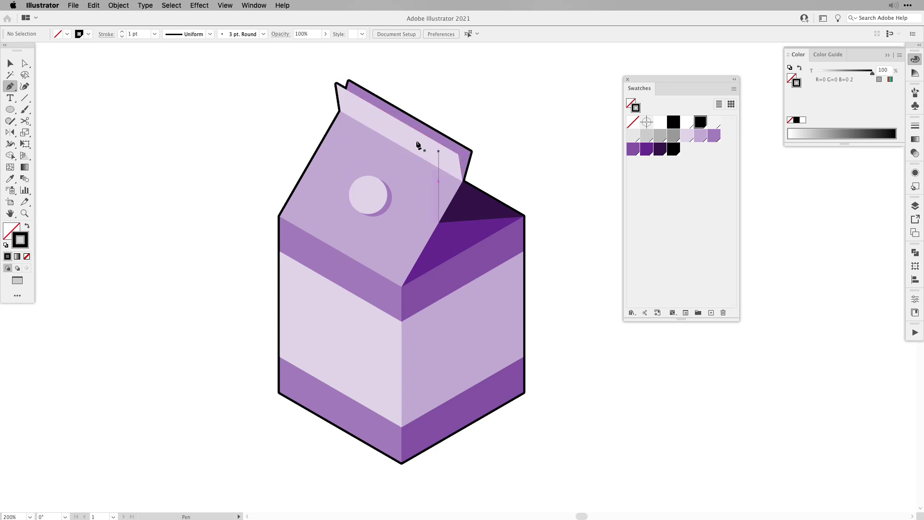
{"action": "left_click", "coordinate": [336, 84]}
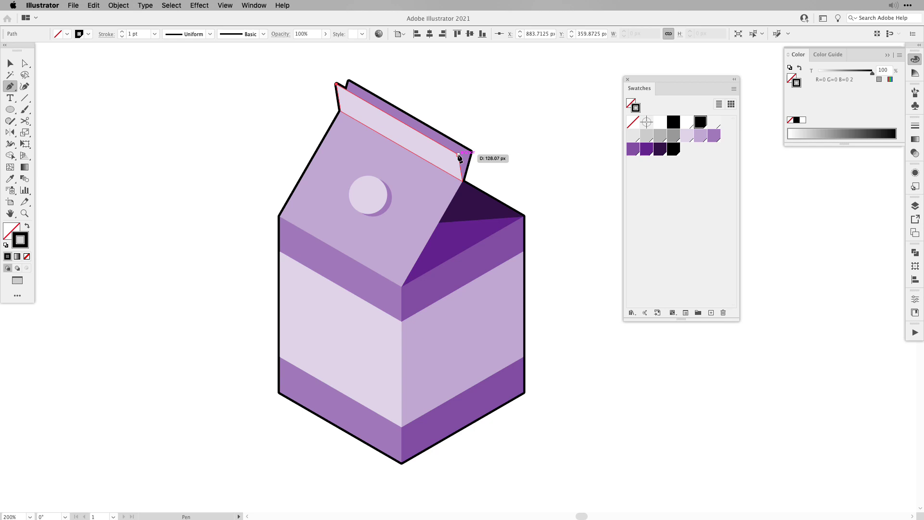
{"action": "left_click", "coordinate": [458, 155]}
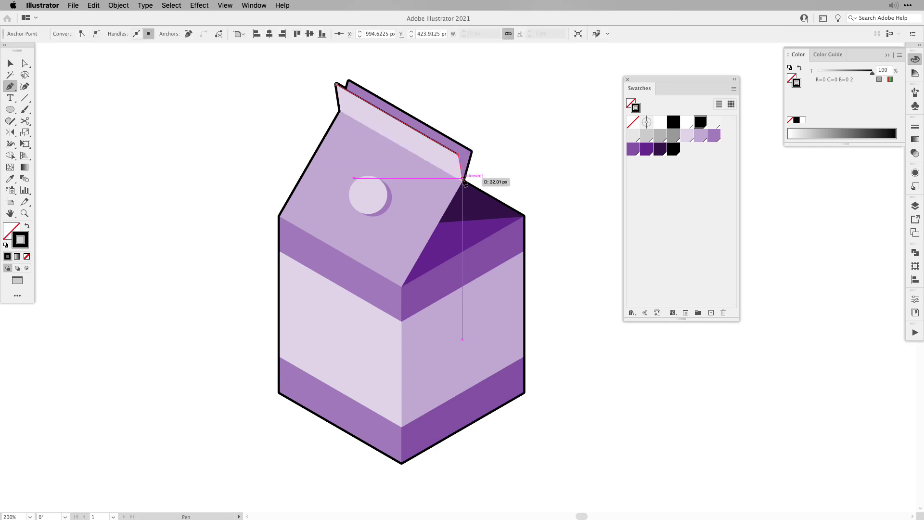
{"action": "left_click", "coordinate": [460, 164]}
{"action": "left_click", "coordinate": [485, 127], "text": "super"}
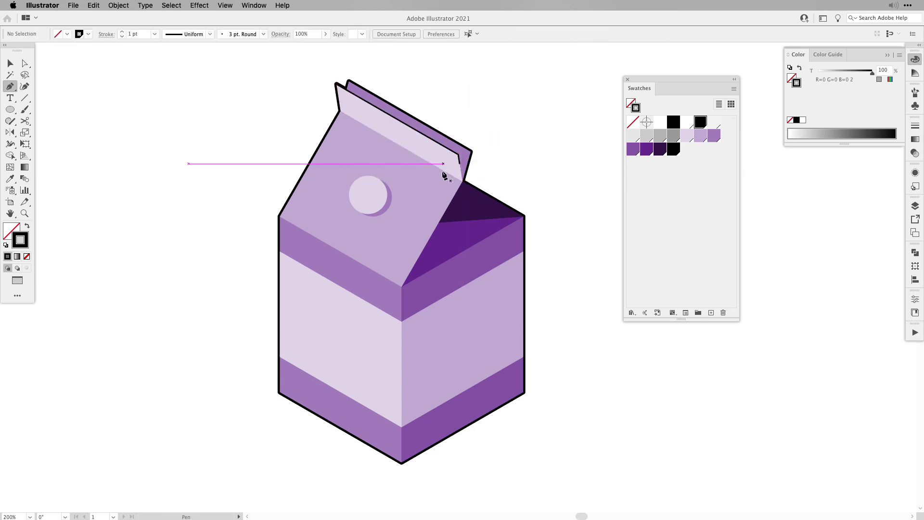
- Draw separate Pen segments with small gaps along the fold between the top flap and the front roof panel
{"action": "left_click", "coordinate": [462, 181]}
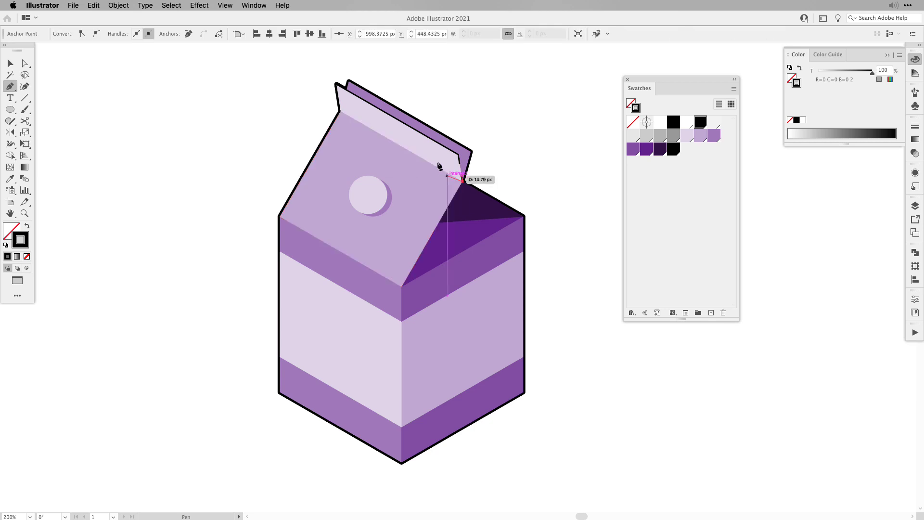
{"action": "left_click", "coordinate": [421, 159]}
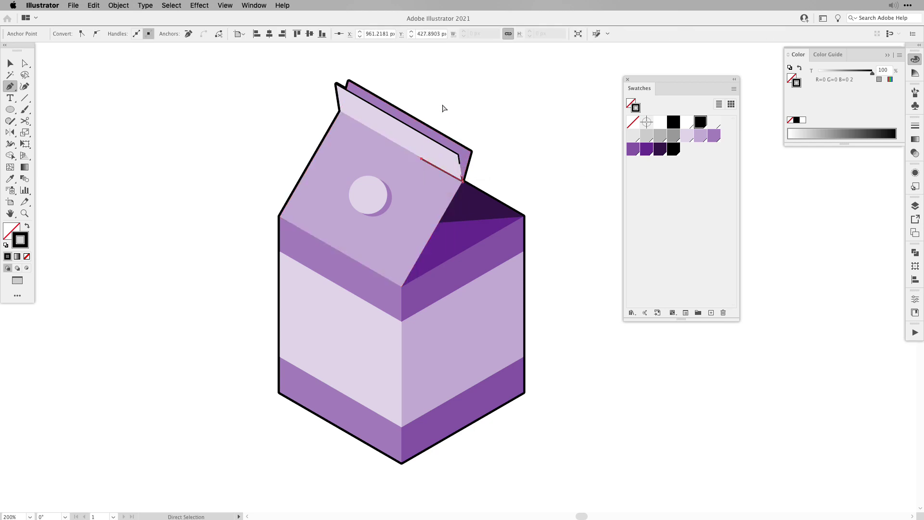
{"action": "left_click", "coordinate": [340, 111]}
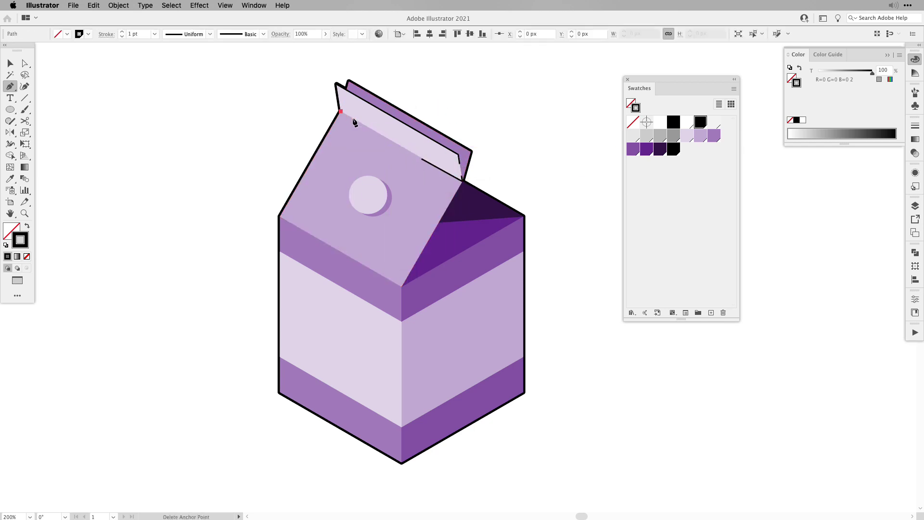
{"action": "left_click", "coordinate": [320, 99], "text": "ctrl"}
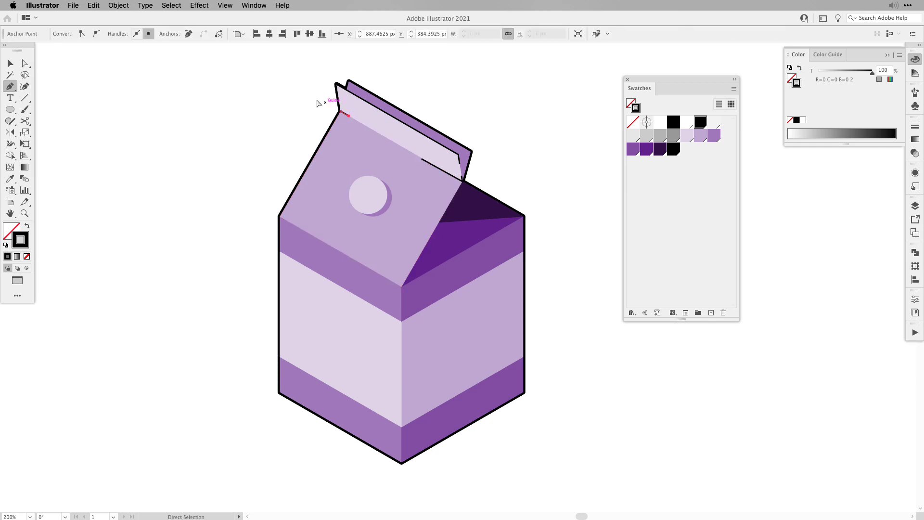
{"action": "left_click", "coordinate": [363, 127]}
{"action": "left_click", "coordinate": [409, 151]}
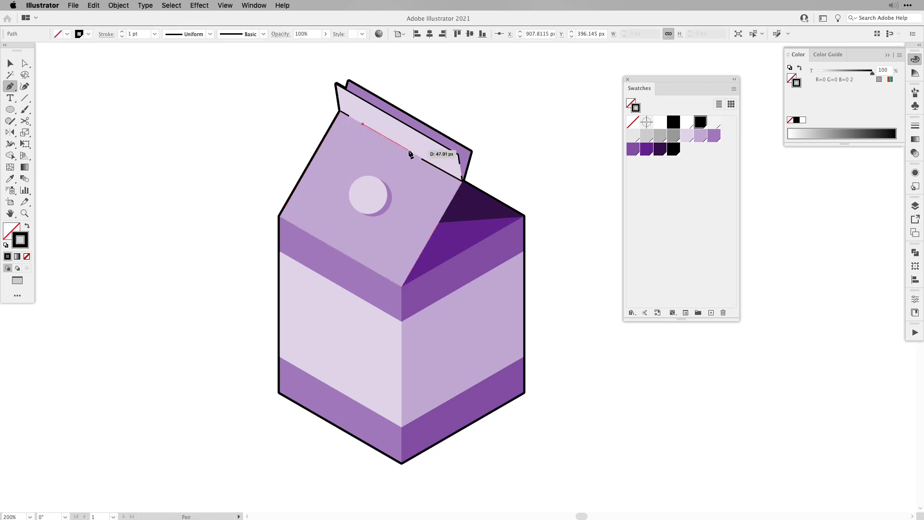
{"action": "left_click", "coordinate": [446, 87], "text": "ctrl"}
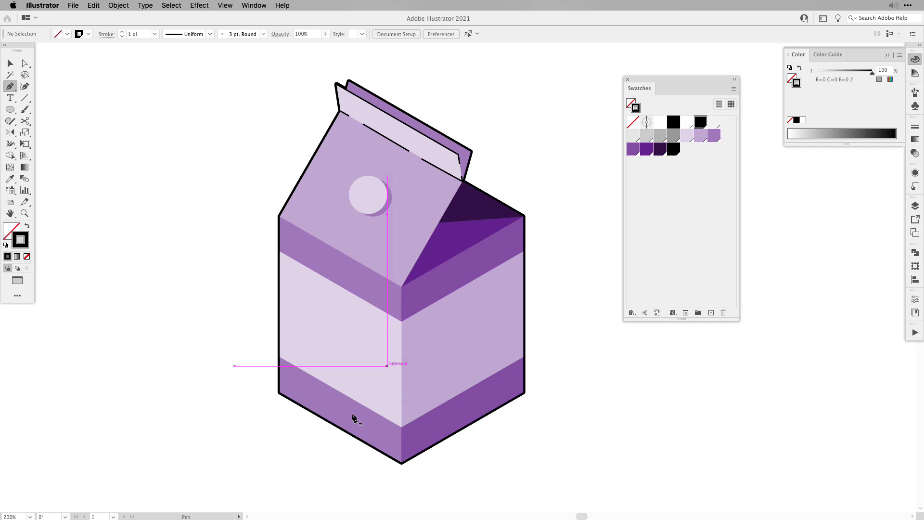
- Draw broken Pen lines along the front roof panel's lower edge and its sloping right edge, leaving small gaps
{"action": "left_click", "coordinate": [279, 216]}
{"action": "left_click_drag", "start_coordinate": [401, 287], "coordinate": [404, 291]}
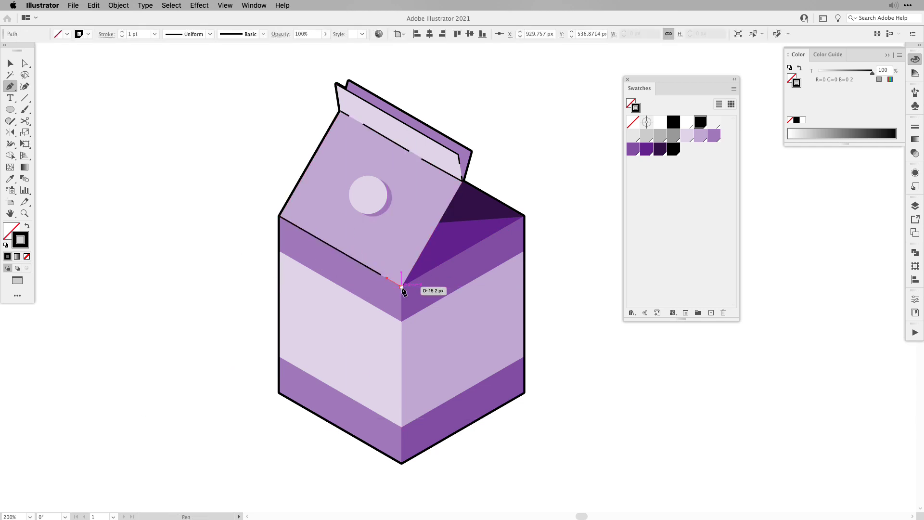
{"action": "left_click", "coordinate": [402, 287]}
{"action": "left_click", "coordinate": [436, 226]}
{"action": "left_click", "coordinate": [461, 223], "text": "super"}
{"action": "left_click", "coordinate": [462, 182]}
{"action": "left_click", "coordinate": [446, 208]}
{"action": "left_click", "coordinate": [463, 221], "text": "super"}
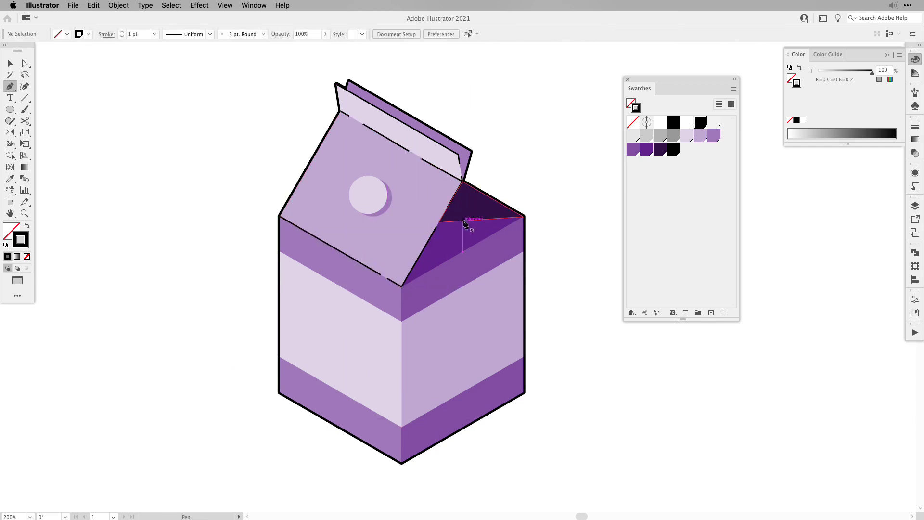
- Draw Pen lines along the side gable's inner crease and its lower edge to the front corner, leaving a gap in the lower edge
{"action": "left_click", "coordinate": [458, 221]}
{"action": "left_click", "coordinate": [523, 217]}
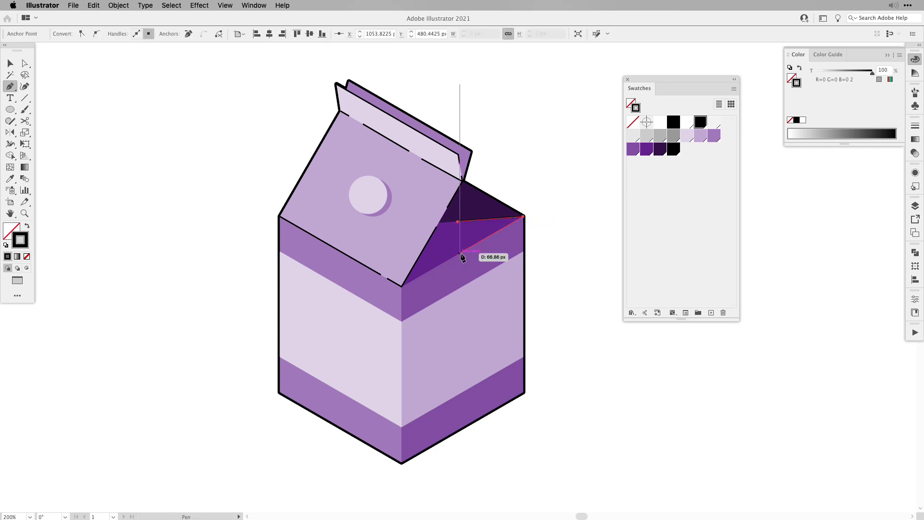
{"action": "left_click", "coordinate": [460, 253]}
{"action": "left_click", "coordinate": [452, 262], "text": "super"}
{"action": "left_click", "coordinate": [401, 287]}
{"action": "left_click", "coordinate": [442, 264]}
{"action": "key", "text": "super+z"}
{"action": "key", "text": "super+z"}
- Draw the carton's vertical front corner edge as two Pen segments with a small gap near the lower end, and deselect
{"action": "left_click", "coordinate": [402, 287]}
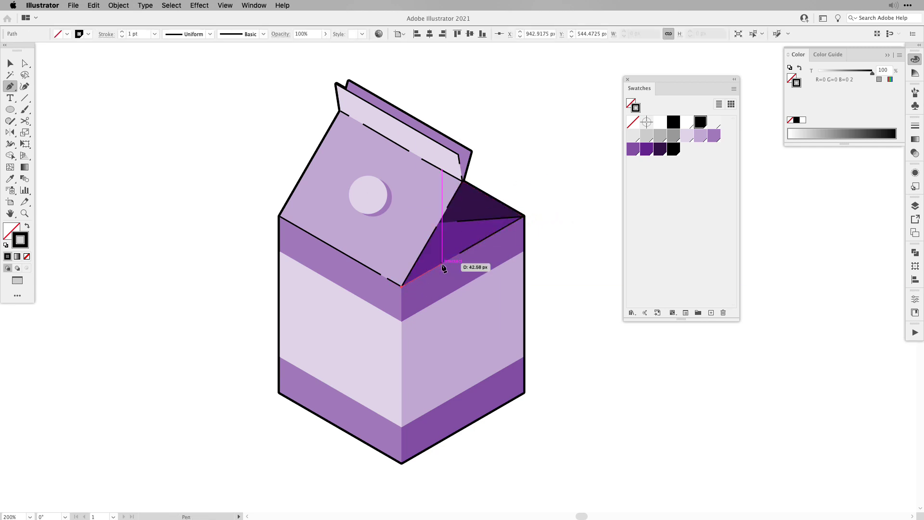
{"action": "left_click", "coordinate": [401, 397]}
{"action": "left_click", "coordinate": [401, 416], "text": "super"}
{"action": "left_click", "coordinate": [402, 406]}
{"action": "left_click", "coordinate": [401, 462]}
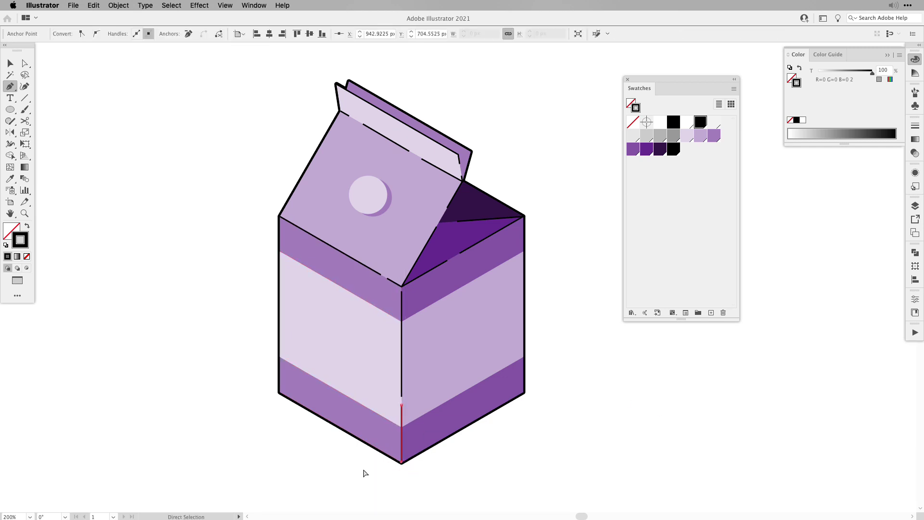
{"action": "left_click", "coordinate": [364, 473], "text": "ctrl"}
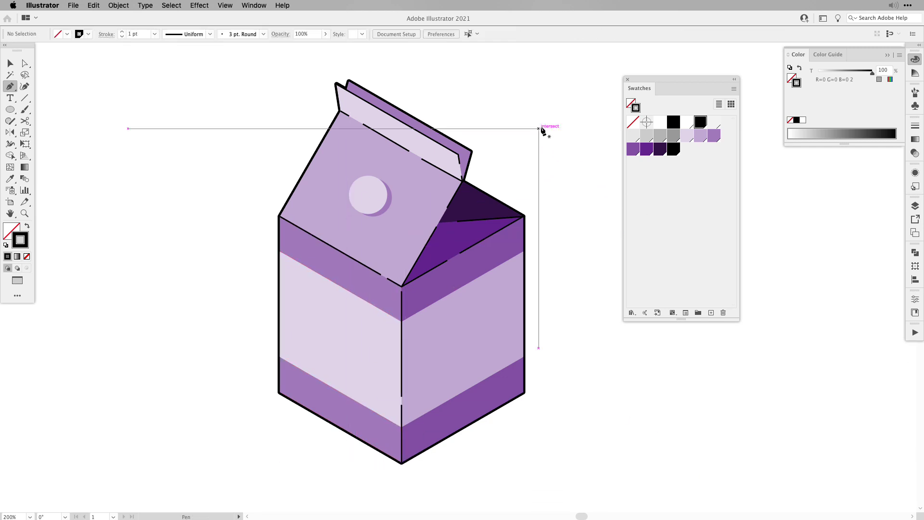
- Paste copies of both cap circles in front of the originals, with no fill and a 1 pt black stroke
{"action": "key", "text": "v"}
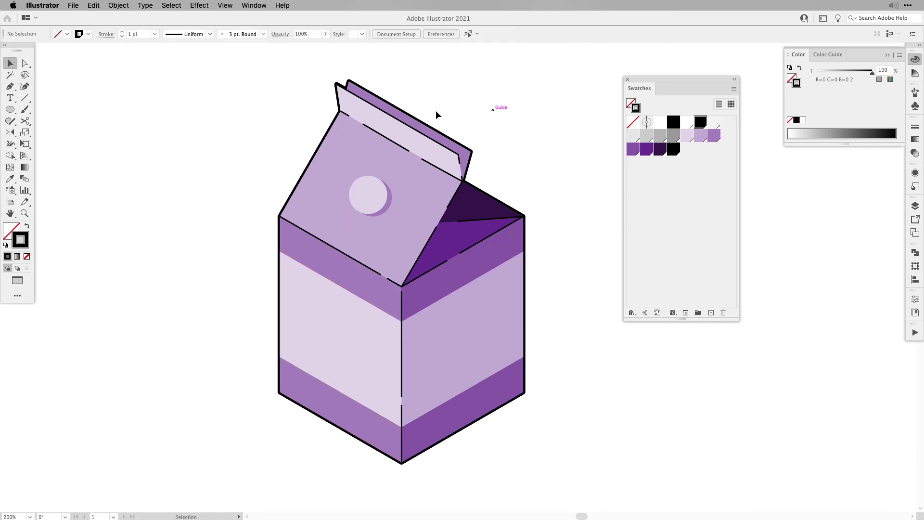
{"action": "left_click", "coordinate": [364, 193]}
{"action": "left_click", "coordinate": [389, 200], "text": "shift"}
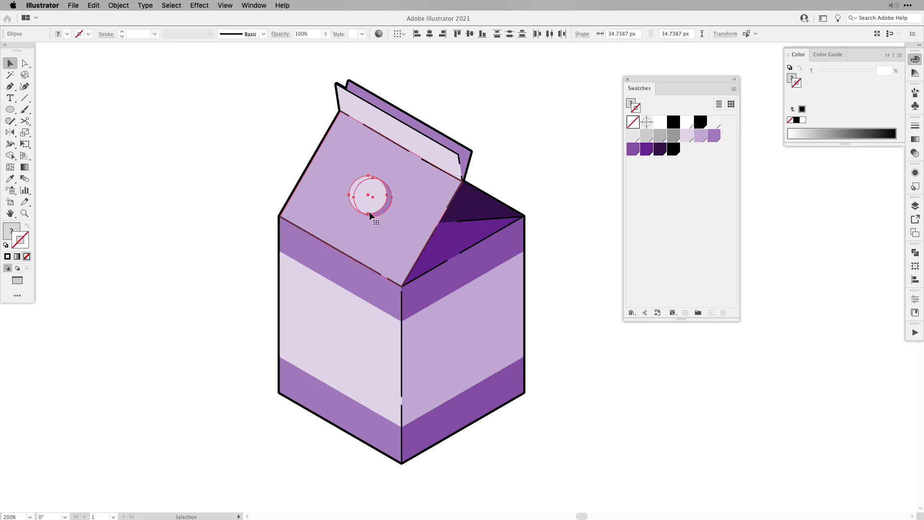
{"action": "key", "text": "super"}
{"action": "left_click", "coordinate": [14, 230]}
{"action": "left_click", "coordinate": [26, 256]}
{"action": "left_click", "coordinate": [24, 241]}
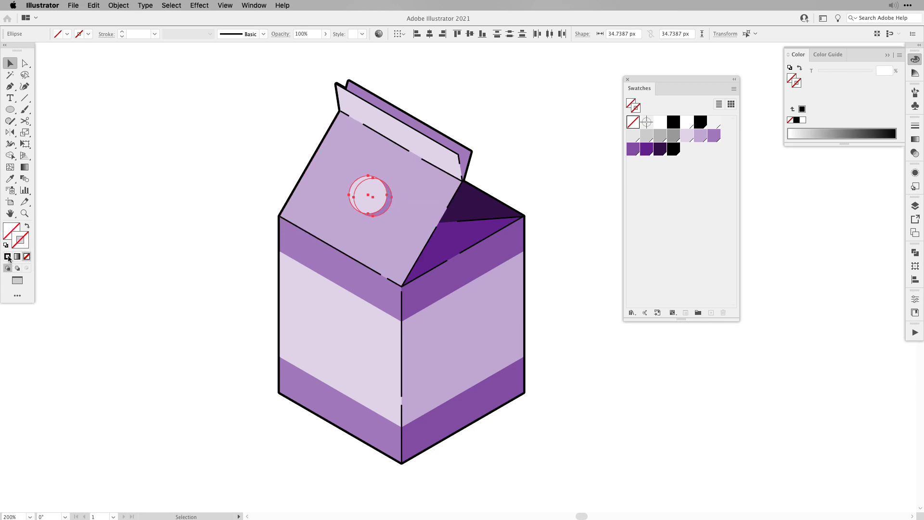
{"action": "left_click", "coordinate": [7, 256]}
- Send the rear cap circle's outline behind the front circle and deselect it
{"action": "left_click", "coordinate": [453, 124]}
{"action": "left_click", "coordinate": [392, 202]}
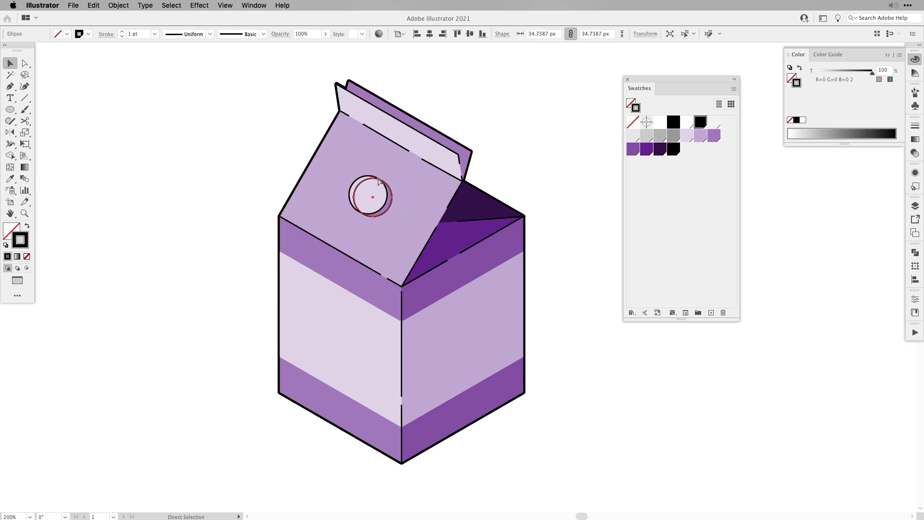
{"action": "key", "text": "super+bracketleft"}
{"action": "key", "text": "shift+super+a"}
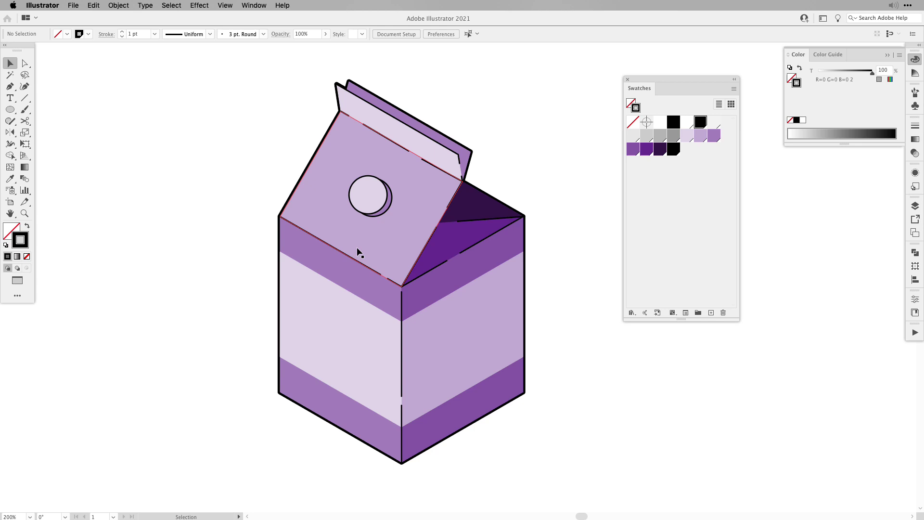
- Cut the rear cap circle's outline with the Scissors tool to break up the line, and deselect
{"action": "left_click", "coordinate": [382, 215]}
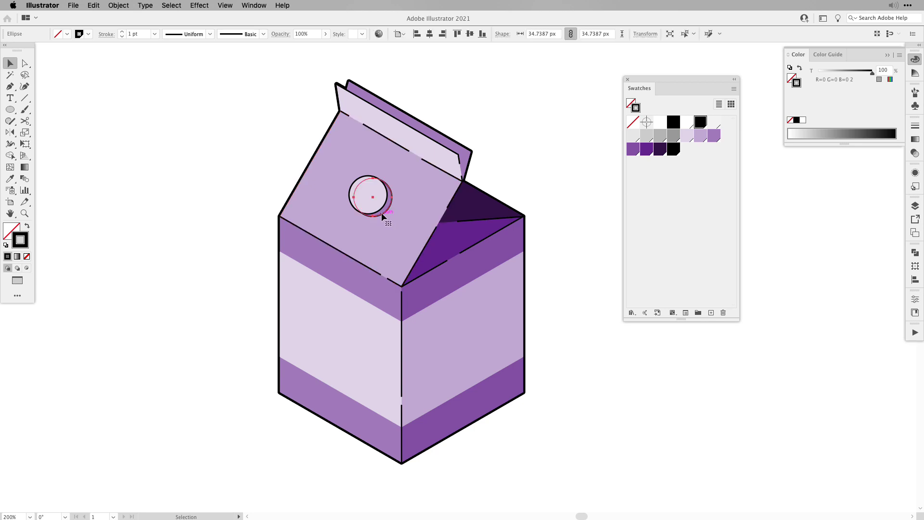
{"action": "key", "text": "c"}
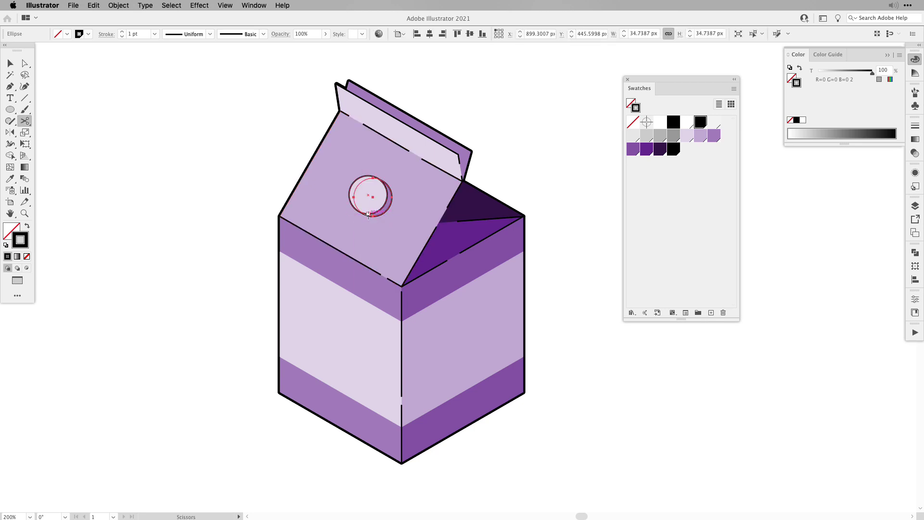
{"action": "left_click", "coordinate": [369, 216]}
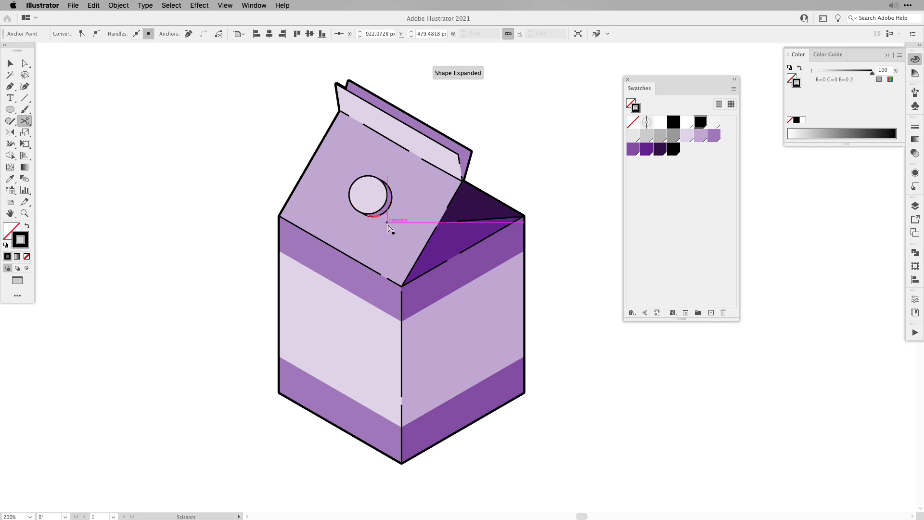
{"action": "key", "text": "a"}
{"action": "key", "text": "super+shift+a"}
{"action": "key", "text": "v"}
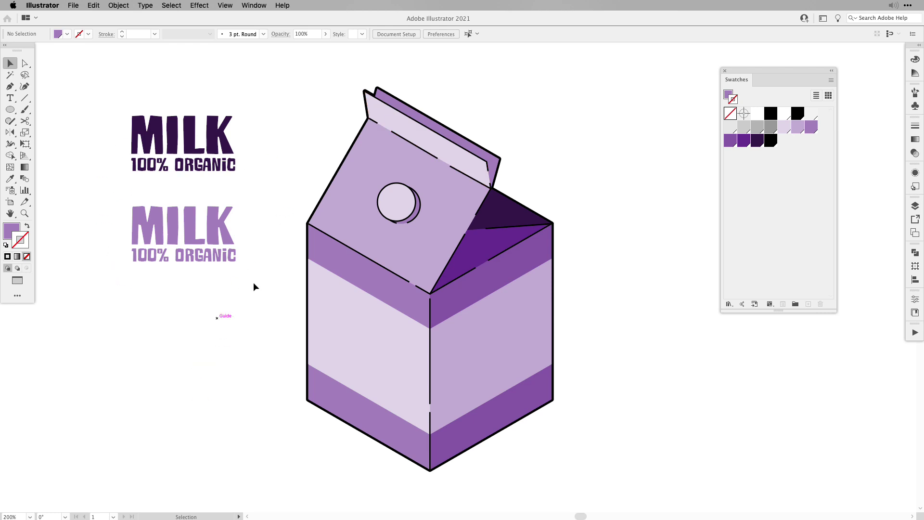
- Save the dark purple MILK 100% ORGANIC text as a symbol named "iso right text"
{"action": "left_click", "coordinate": [916, 106]}
{"action": "left_click_drag", "start_coordinate": [121, 105], "coordinate": [260, 187]}
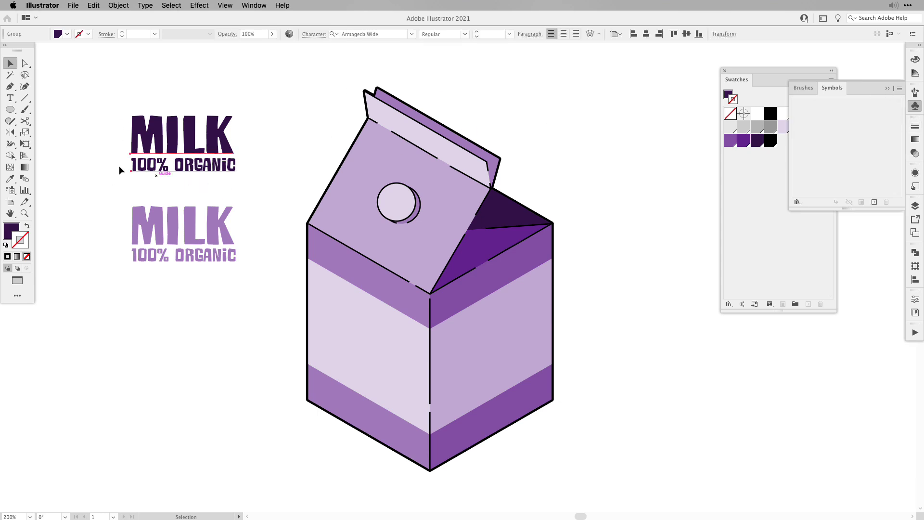
{"action": "left_click", "coordinate": [874, 202]}
{"action": "left_click_drag", "start_coordinate": [189, 47], "coordinate": [376, 73]}
{"action": "key", "text": "Return"}
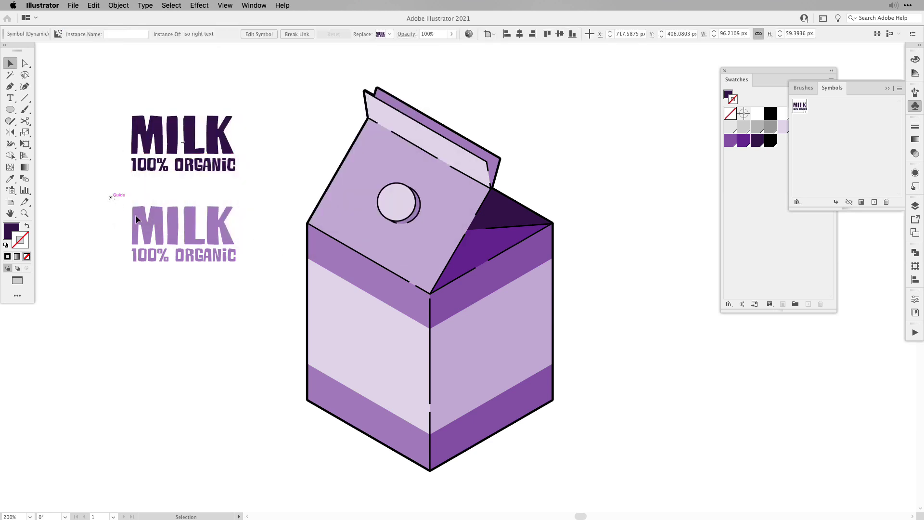
- Save the light purple MILK 100% ORGANIC text as a dynamic symbol named "iso left text" and deselect
{"action": "left_click_drag", "start_coordinate": [113, 195], "coordinate": [280, 300]}
{"action": "left_click", "coordinate": [873, 203]}
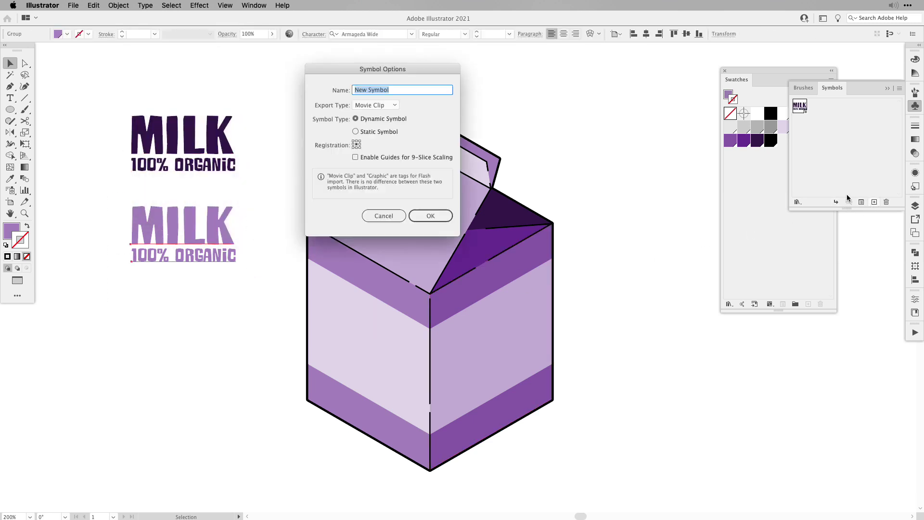
{"action": "type", "text": "iso left text"}
{"action": "key", "text": "Return"}
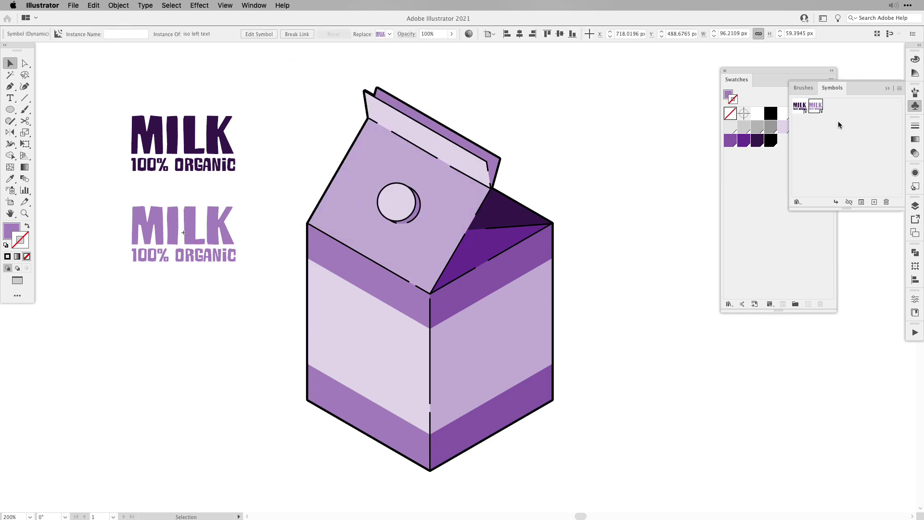
{"action": "left_click", "coordinate": [585, 111]}
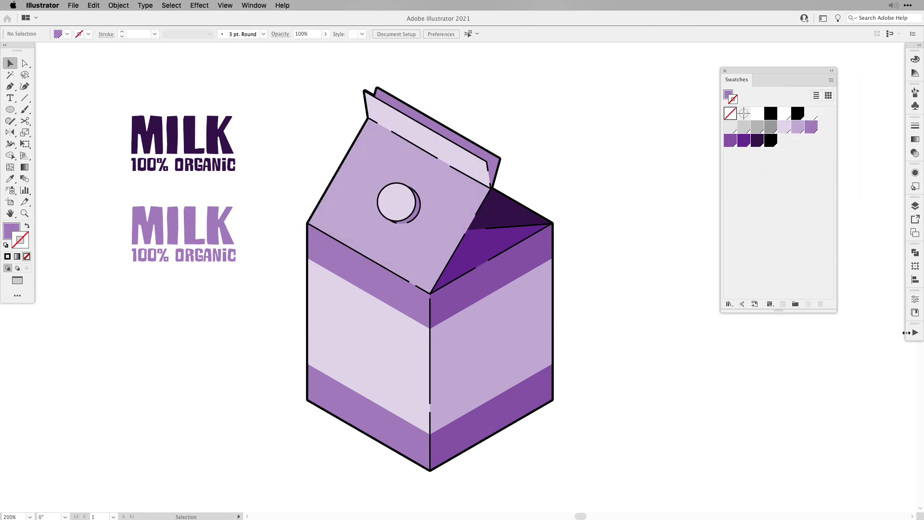
- Bring up the recorded actions in a floating window beside the carton and show the Isometric Action Set
{"action": "left_click", "coordinate": [914, 334]}
{"action": "left_click_drag", "start_coordinate": [816, 327], "coordinate": [616, 67]}
{"action": "scroll", "coordinate": [711, 117], "scroll_direction": "up", "scroll_amount": 6}
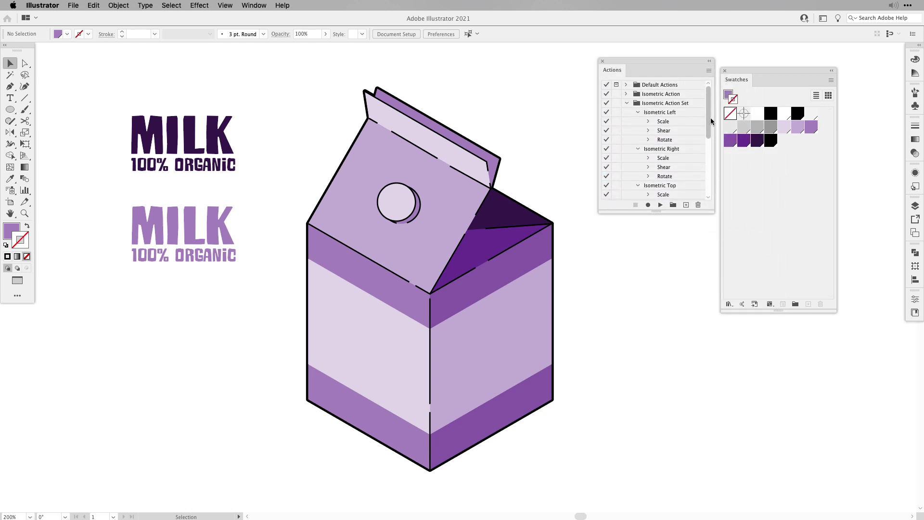
- Run the Isometric Left action on the light purple MILK symbol and place it on the carton's left face
{"action": "left_click", "coordinate": [627, 103]}
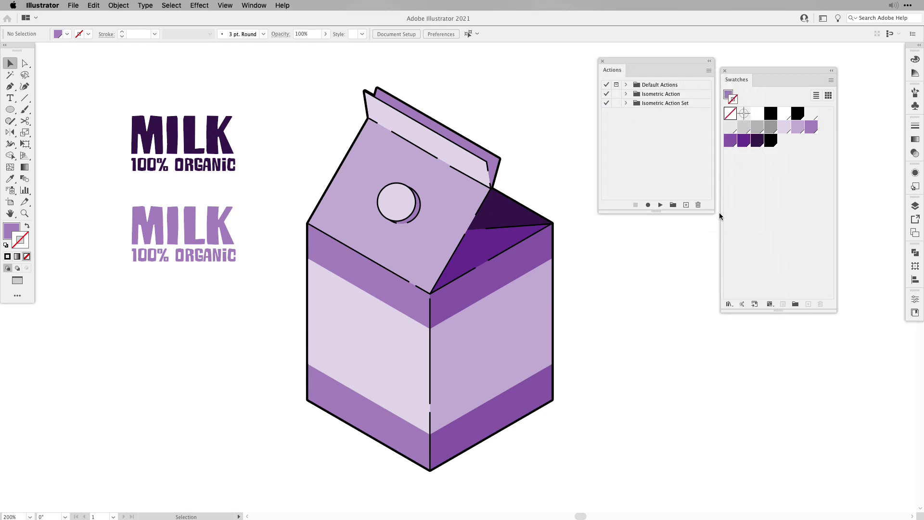
{"action": "left_click", "coordinate": [626, 103]}
{"action": "left_click_drag", "start_coordinate": [110, 196], "coordinate": [268, 293]}
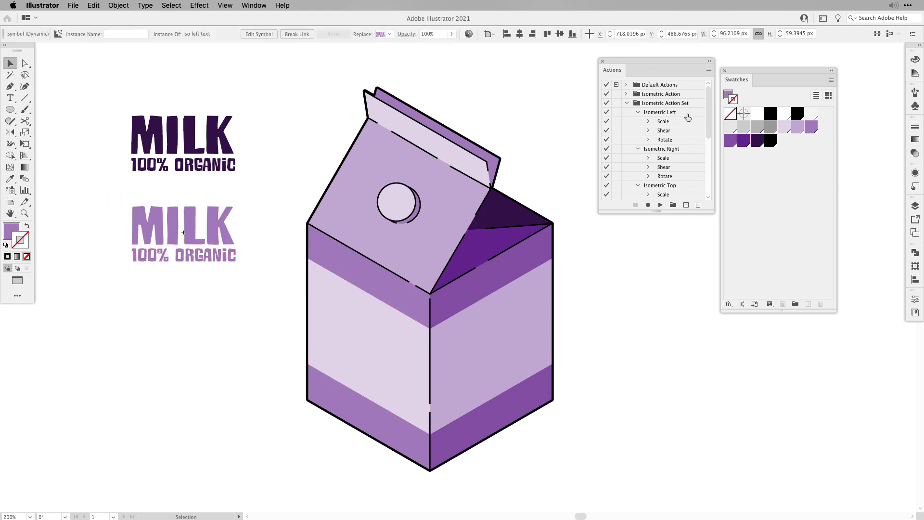
{"action": "left_click", "coordinate": [687, 113]}
{"action": "left_click", "coordinate": [660, 205]}
{"action": "left_click_drag", "start_coordinate": [286, 291], "coordinate": [369, 340]}
- Run the Isometric Right action on the dark purple MILK symbol, place it on the carton's right face, and deselect
{"action": "left_click", "coordinate": [212, 149]}
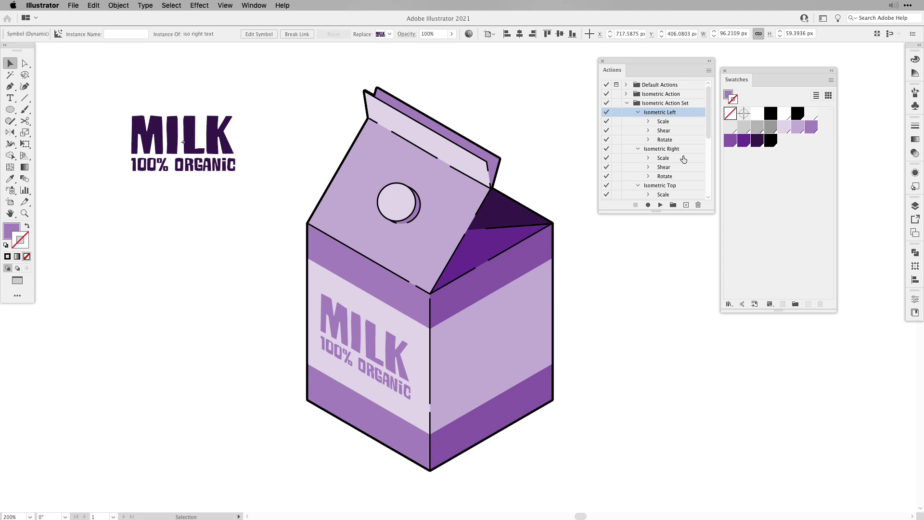
{"action": "left_click", "coordinate": [687, 150]}
{"action": "left_click", "coordinate": [660, 205]}
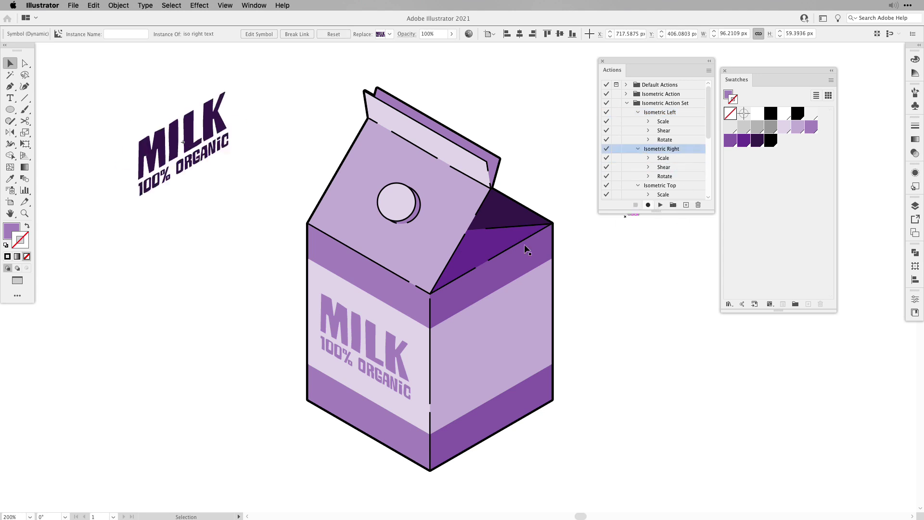
{"action": "left_click_drag", "start_coordinate": [147, 154], "coordinate": [466, 351]}
{"action": "key", "text": "super+shift+a"}
{"action": "left_click_drag", "start_coordinate": [765, 69], "coordinate": [800, 57]}
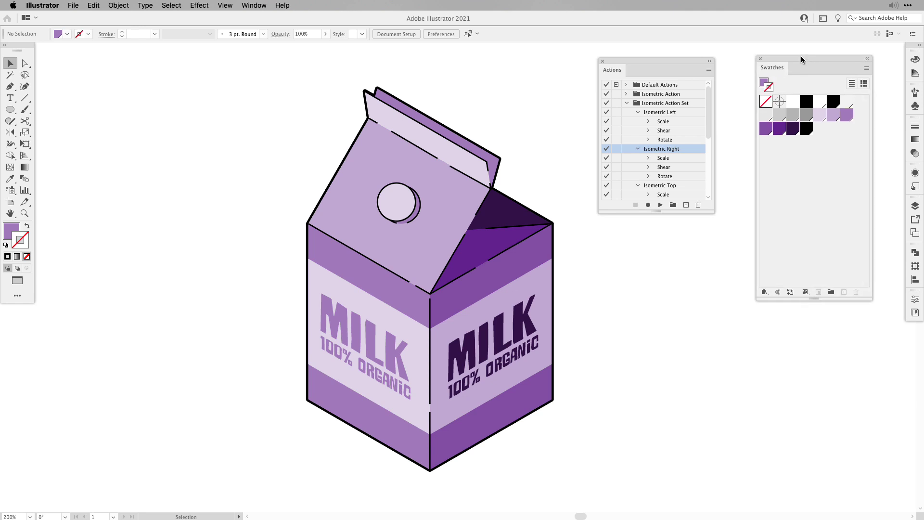
- Edit the "iso right text" symbol so its second line reads 95% ORGANIC, and exit symbol editing
{"action": "left_click", "coordinate": [916, 108]}
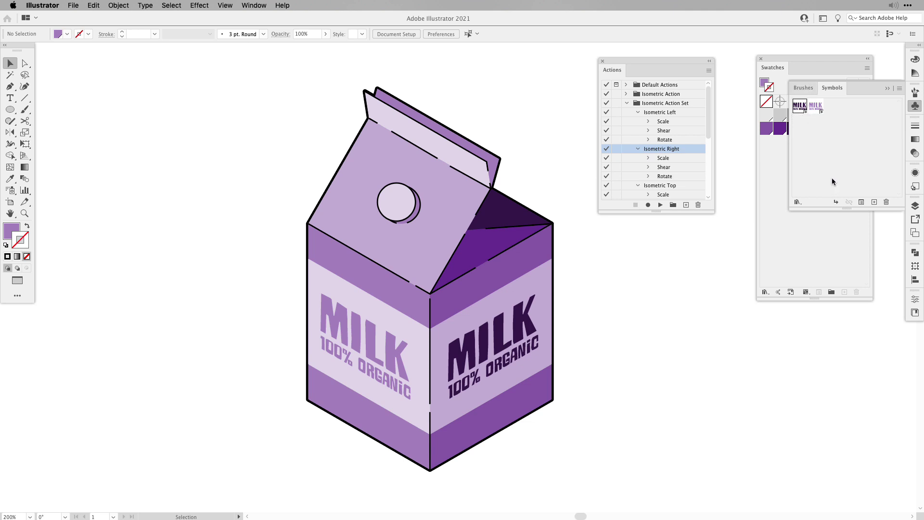
{"action": "double_click", "coordinate": [803, 110]}
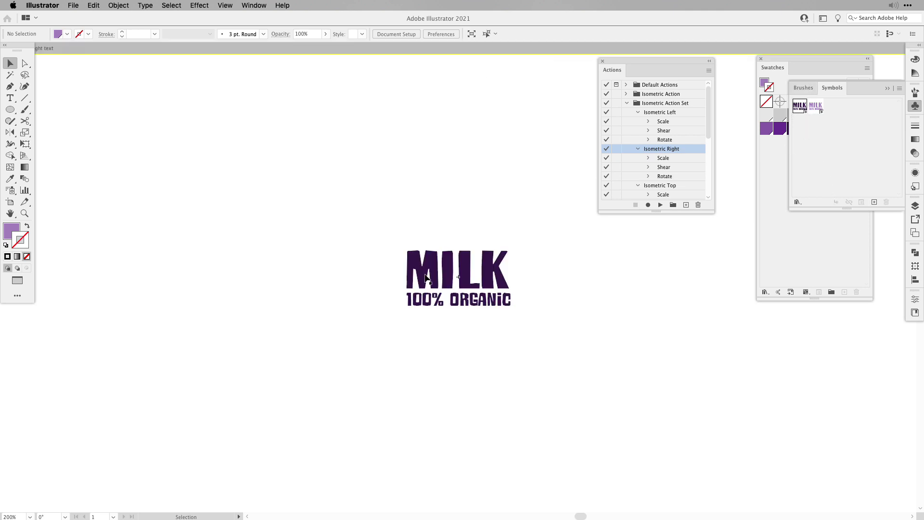
{"action": "left_click", "coordinate": [430, 297]}
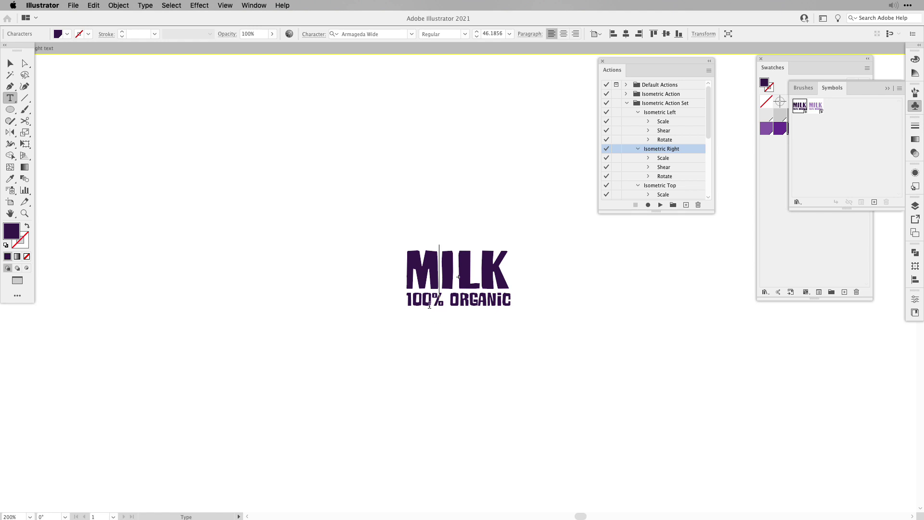
{"action": "left_click_drag", "start_coordinate": [429, 297], "coordinate": [396, 295]}
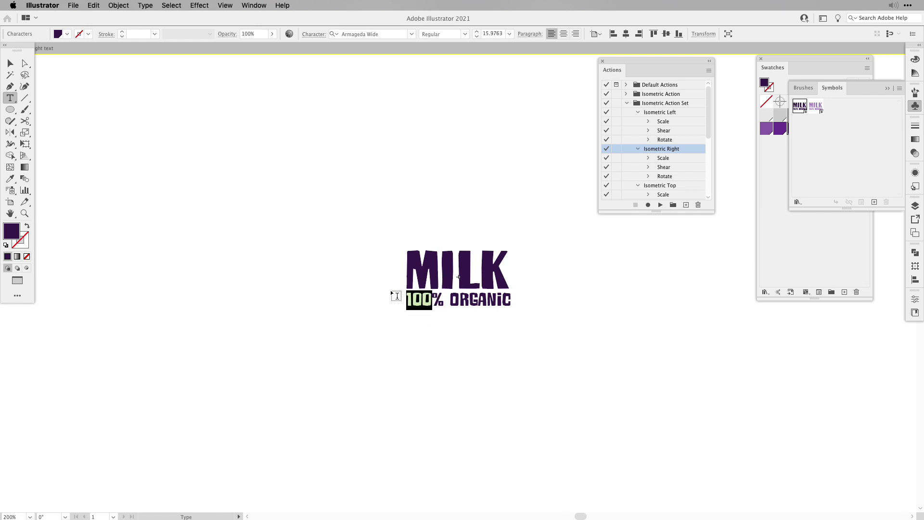
{"action": "type", "text": "95"}
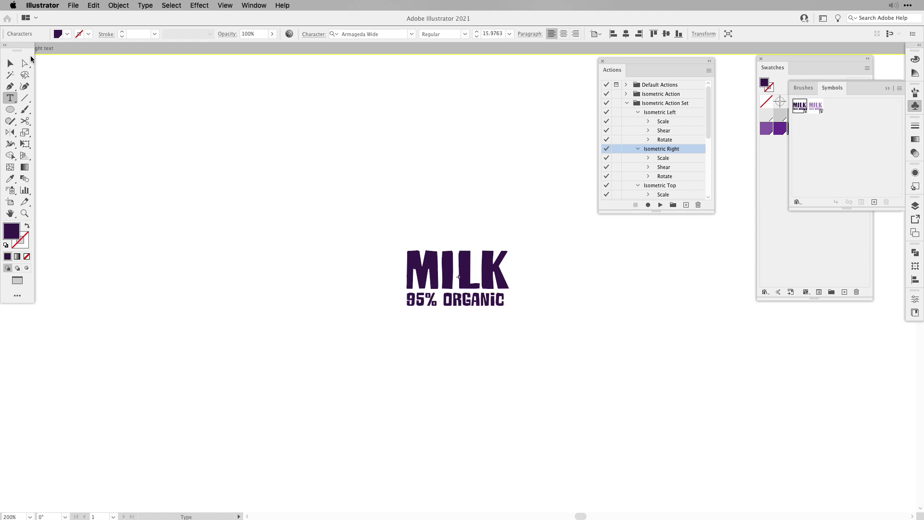
{"action": "left_click", "coordinate": [11, 63]}
{"action": "double_click", "coordinate": [259, 239]}
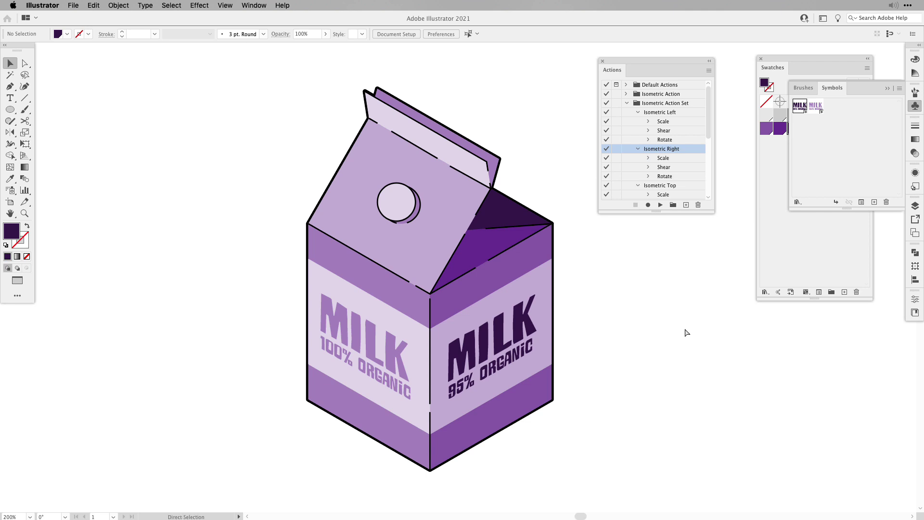
- Undo the percentage edit in the dark purple text symbol and return to the carton artwork
{"action": "key", "text": "super+z"}
{"action": "key", "text": "super+z"}
{"action": "double_click", "coordinate": [661, 355]}
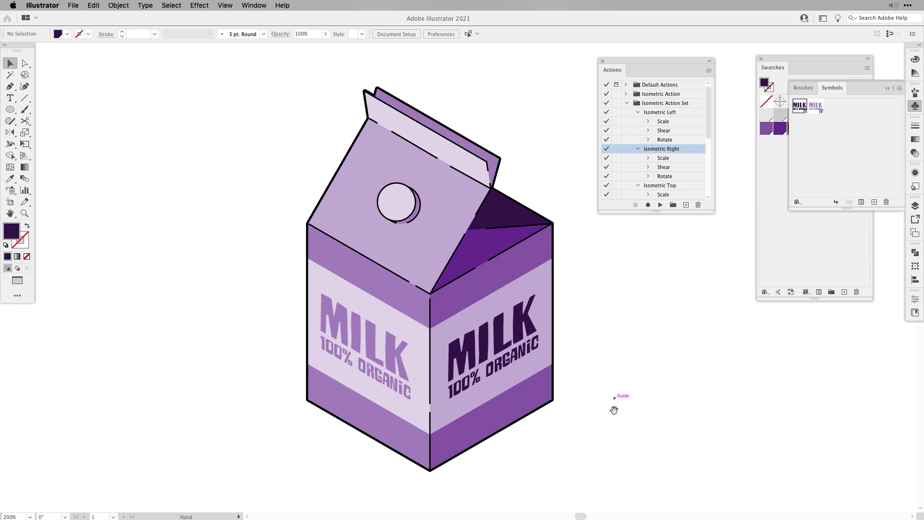
{"action": "left_click_drag", "start_coordinate": [615, 408], "coordinate": [608, 399]}
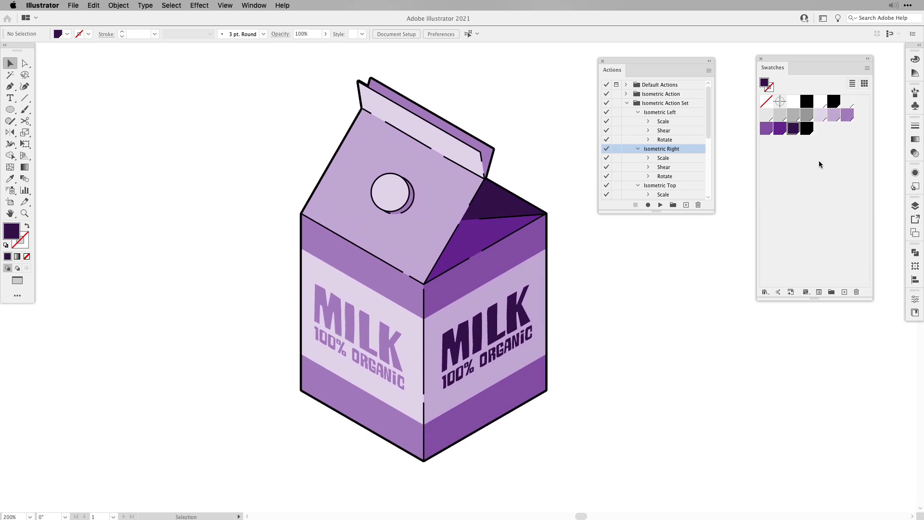